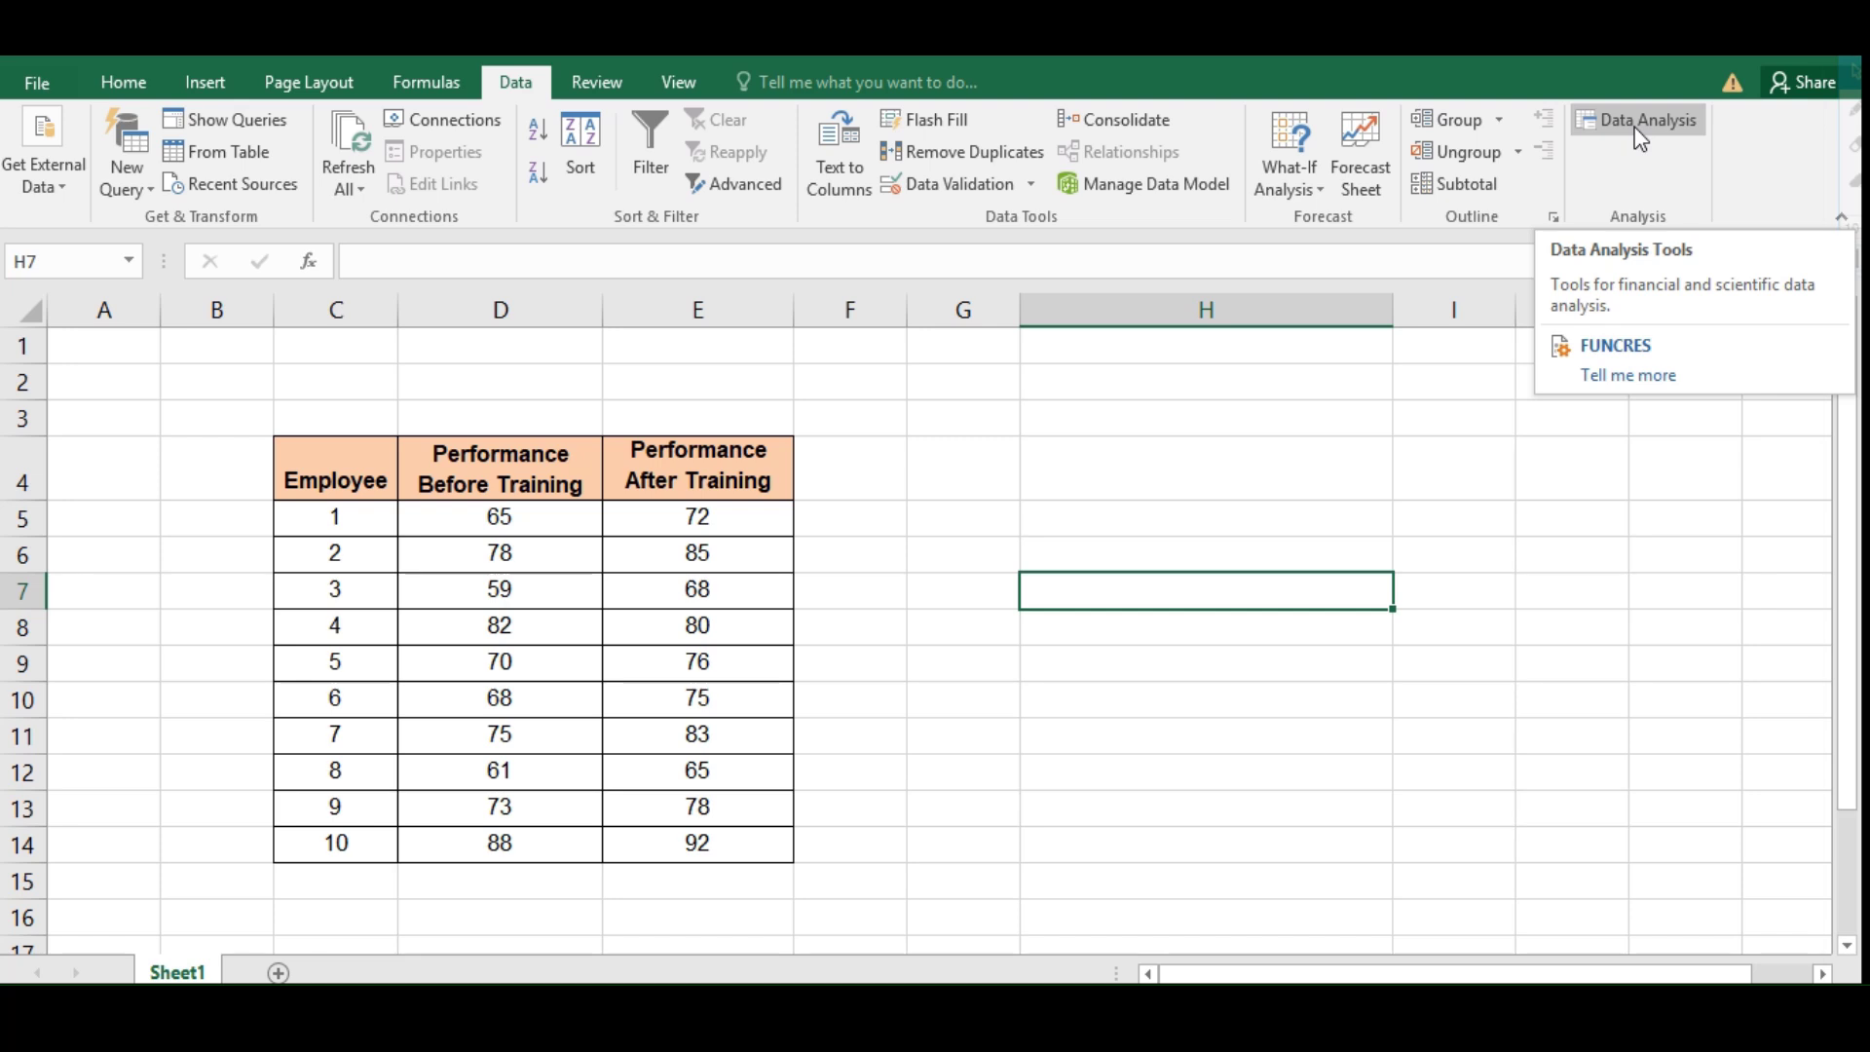
Step: Start the t-Test: Paired Two Sample for Means from the data analysis tools
{"action": "left_click", "coordinate": [1641, 138]}
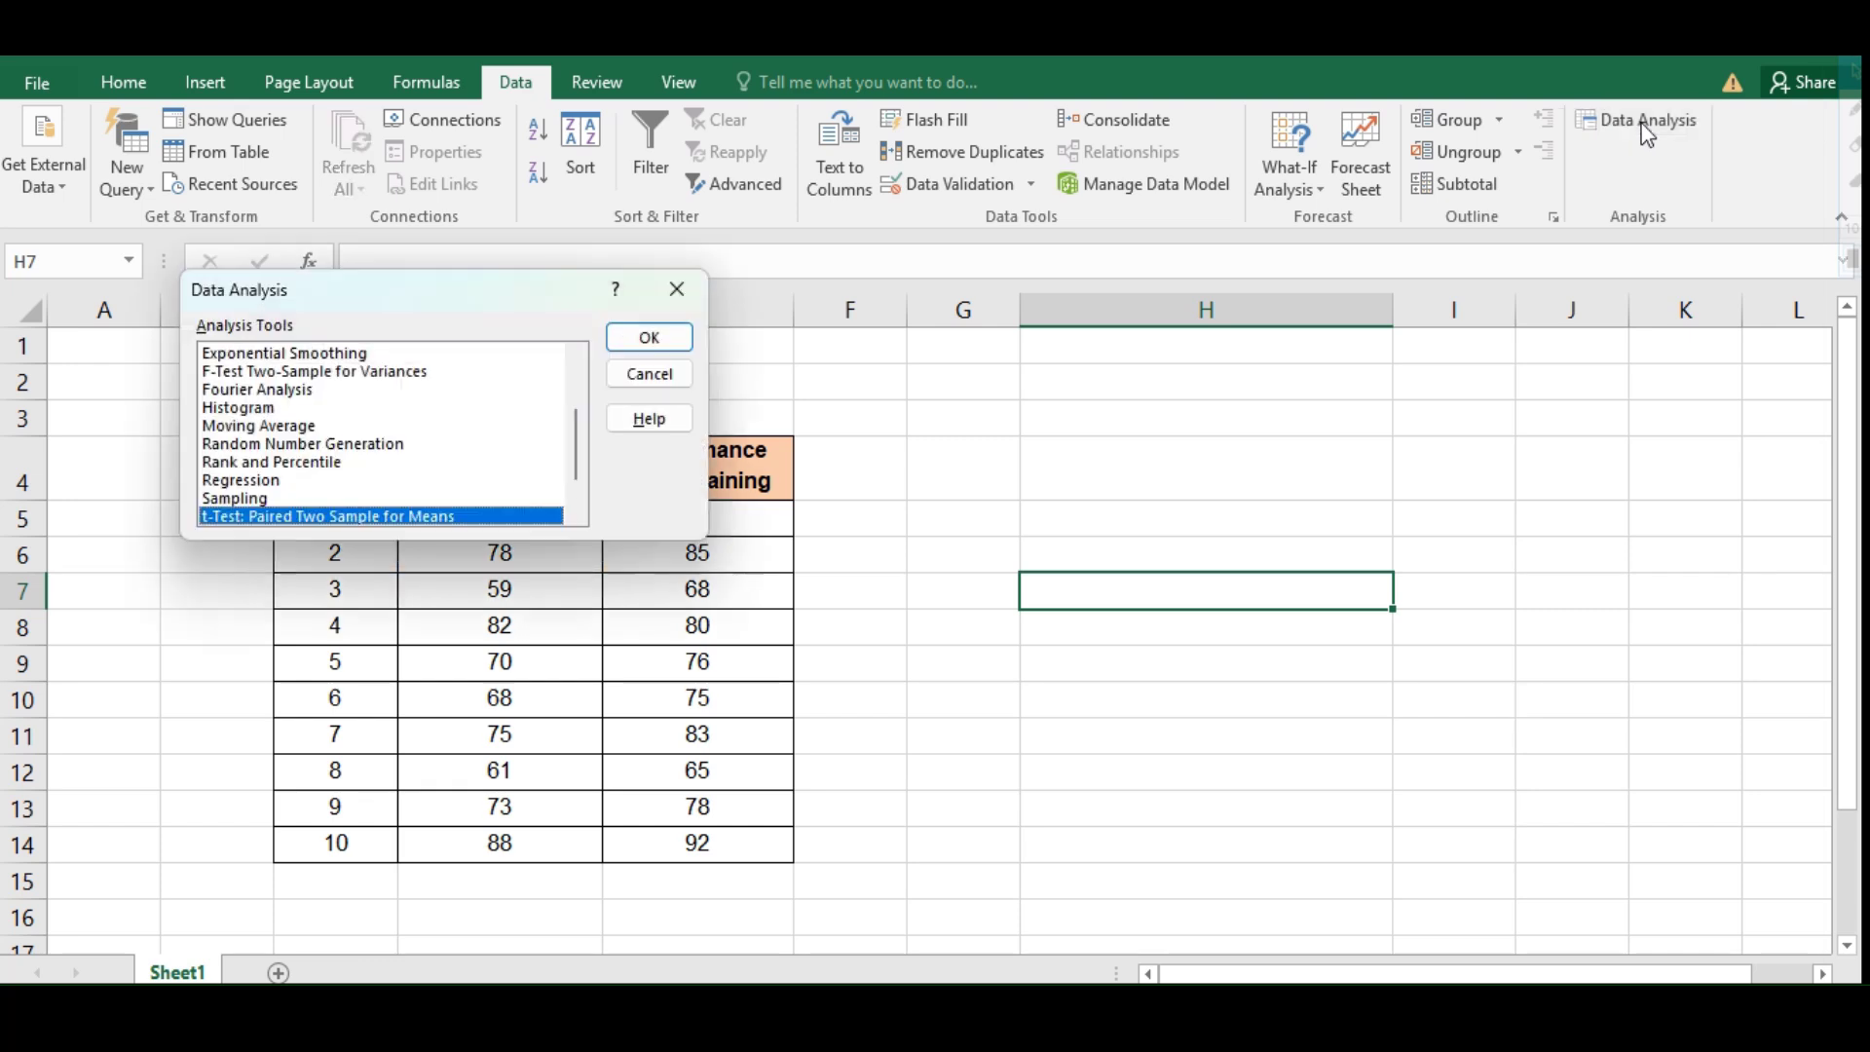
{"action": "scroll", "coordinate": [466, 403], "scroll_direction": "up", "scroll_amount": 3}
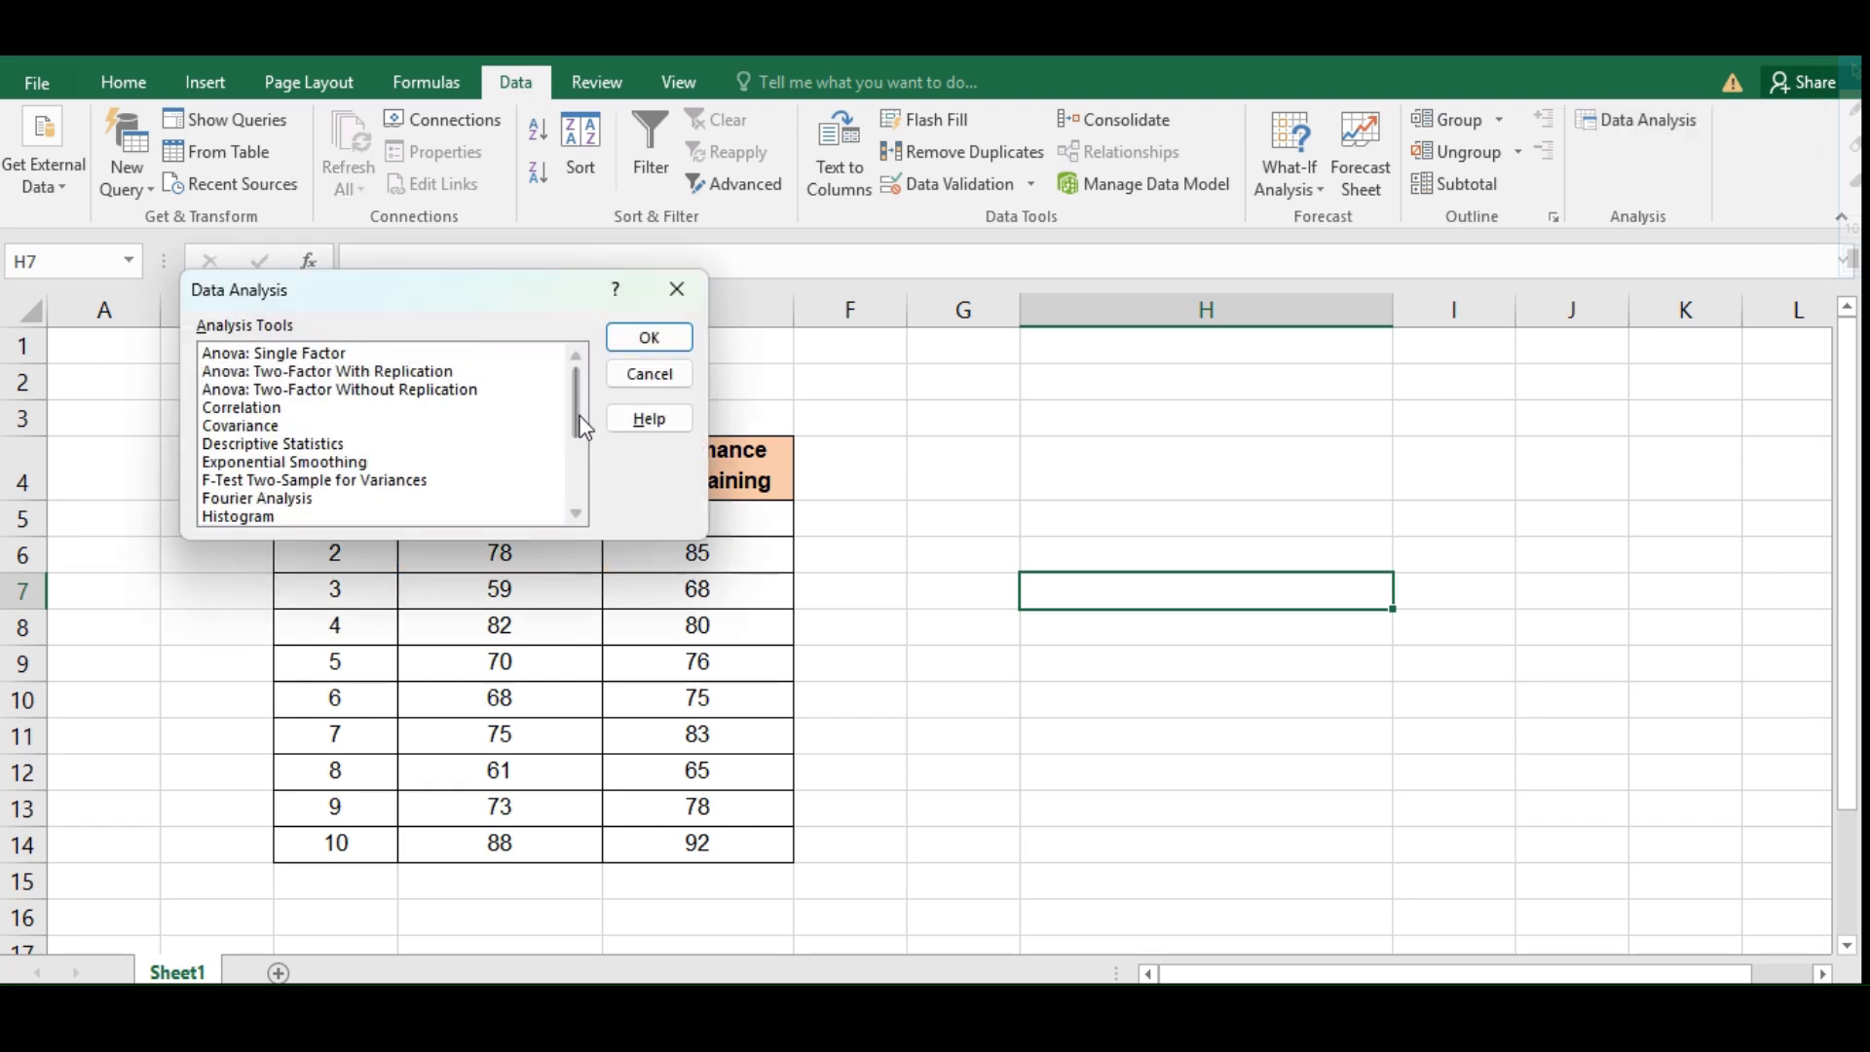
{"action": "left_click_drag", "start_coordinate": [583, 417], "coordinate": [588, 487]}
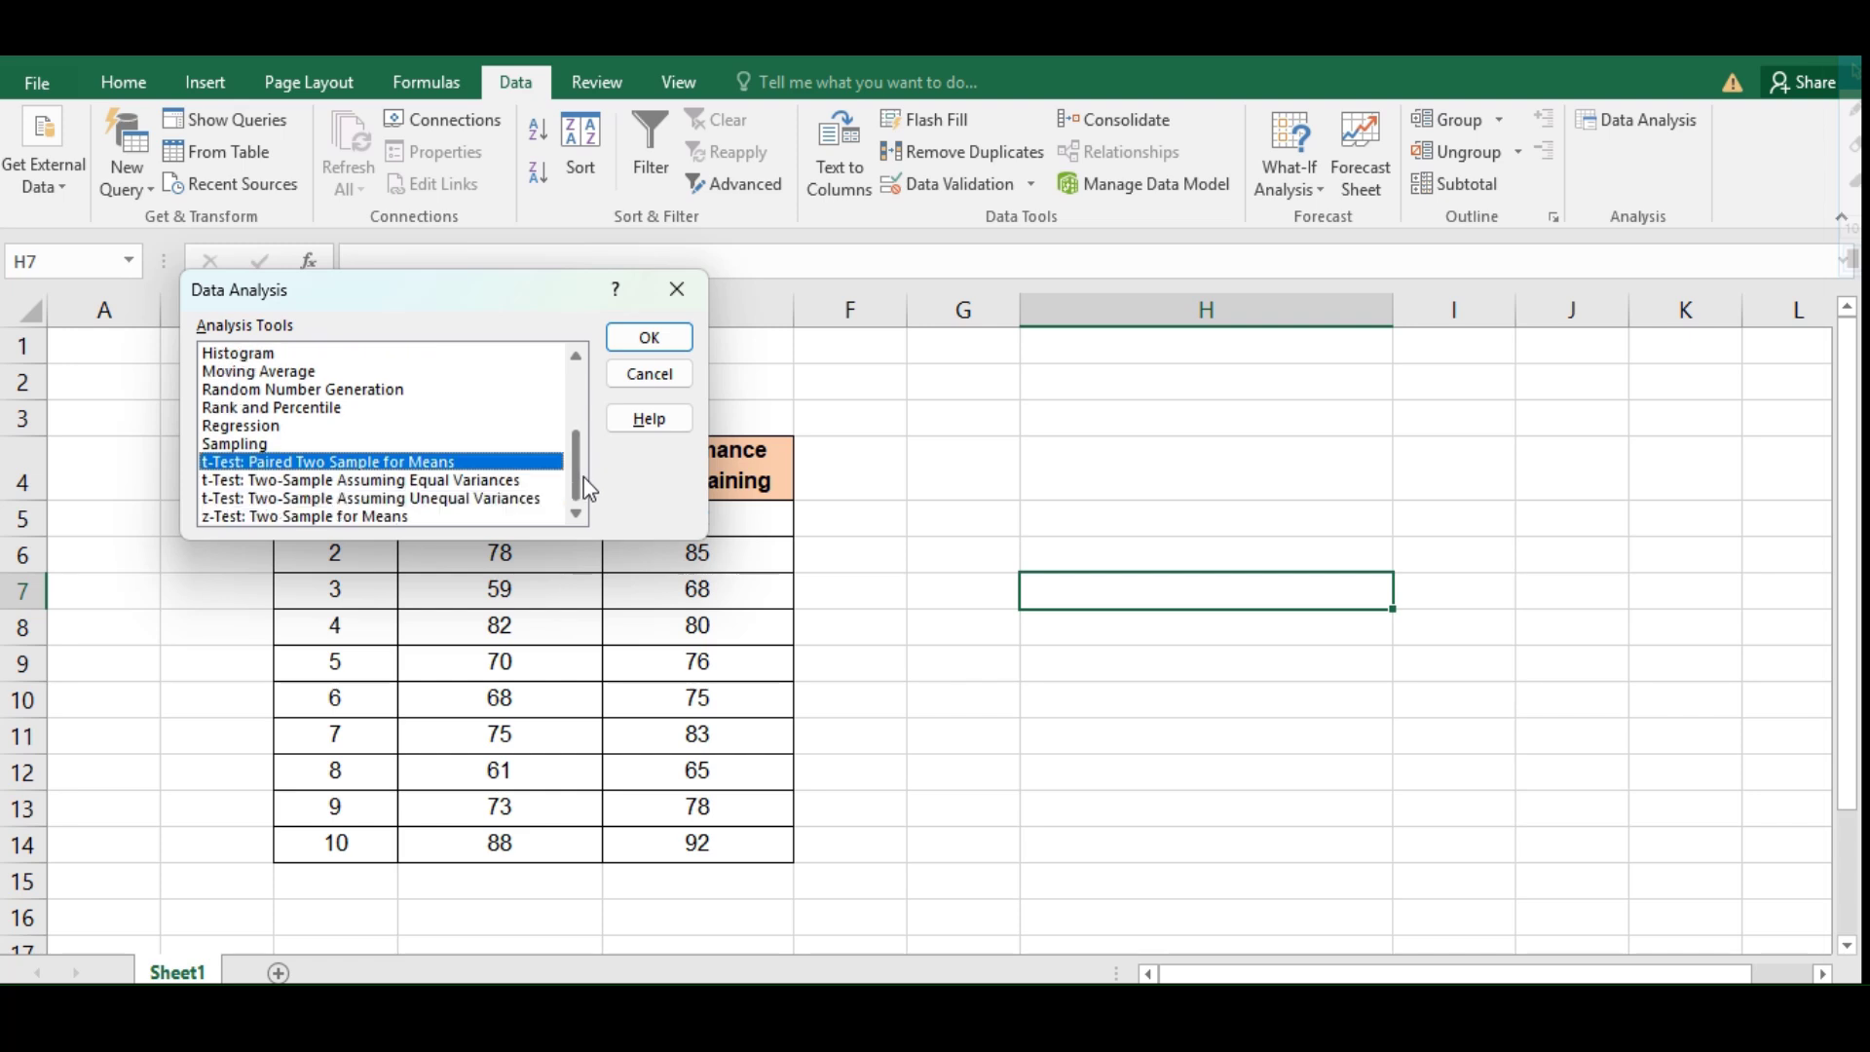
{"action": "double_click", "coordinate": [422, 464]}
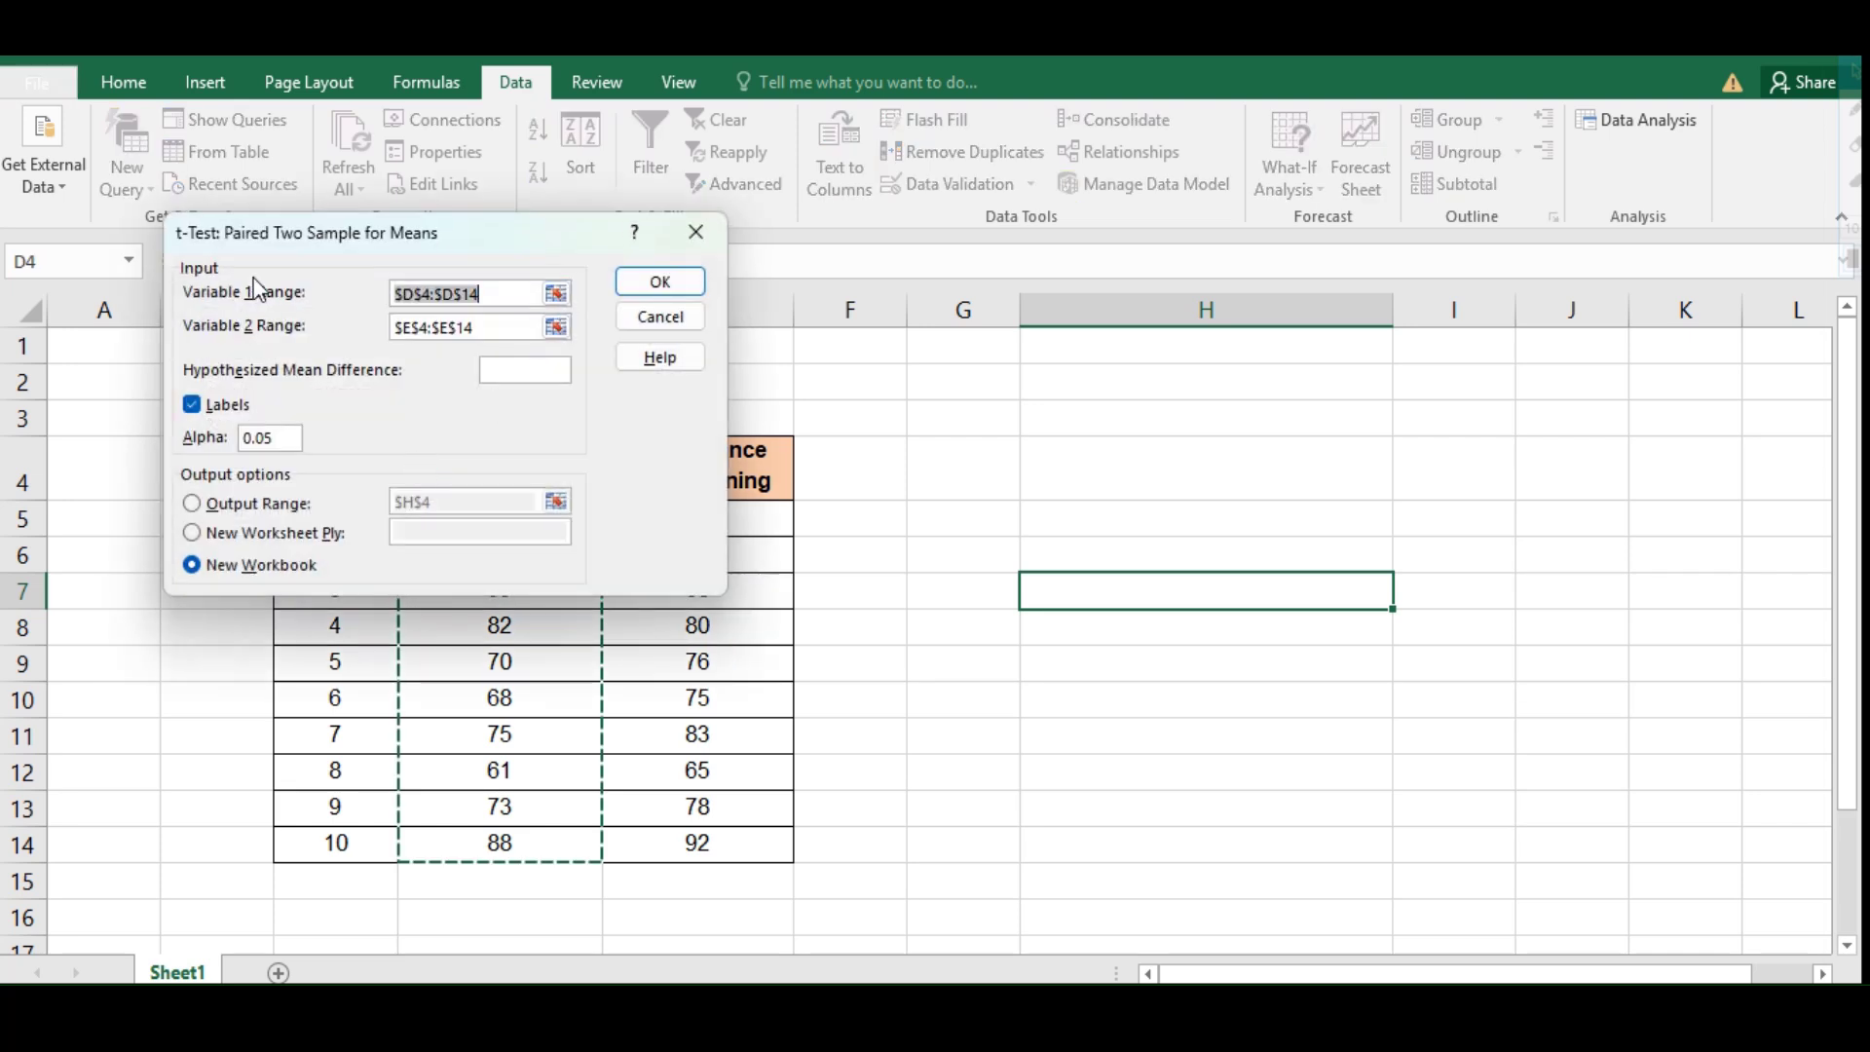
Step: Set the Variable 1 range to D4:D14 and the Variable 2 range to E4:E14, including both column headers
{"action": "left_click", "coordinate": [555, 293]}
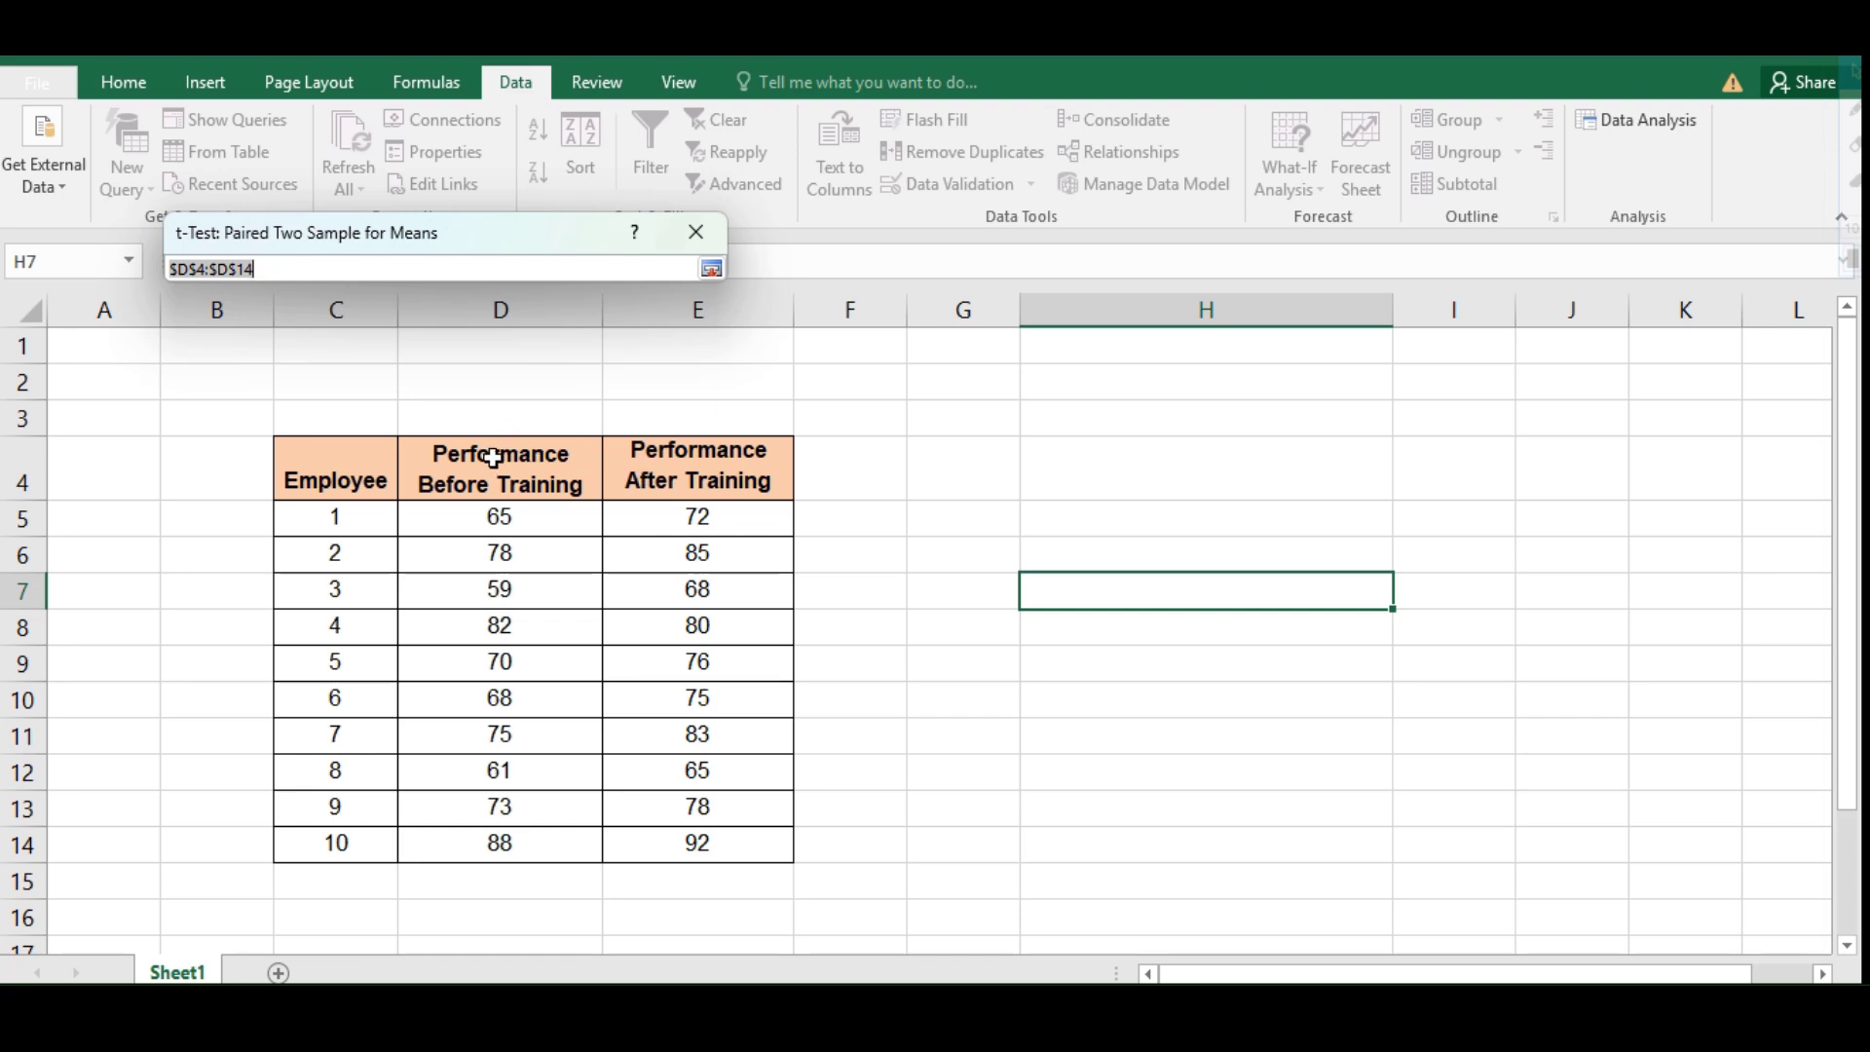
{"action": "left_click_drag", "start_coordinate": [494, 458], "coordinate": [505, 851]}
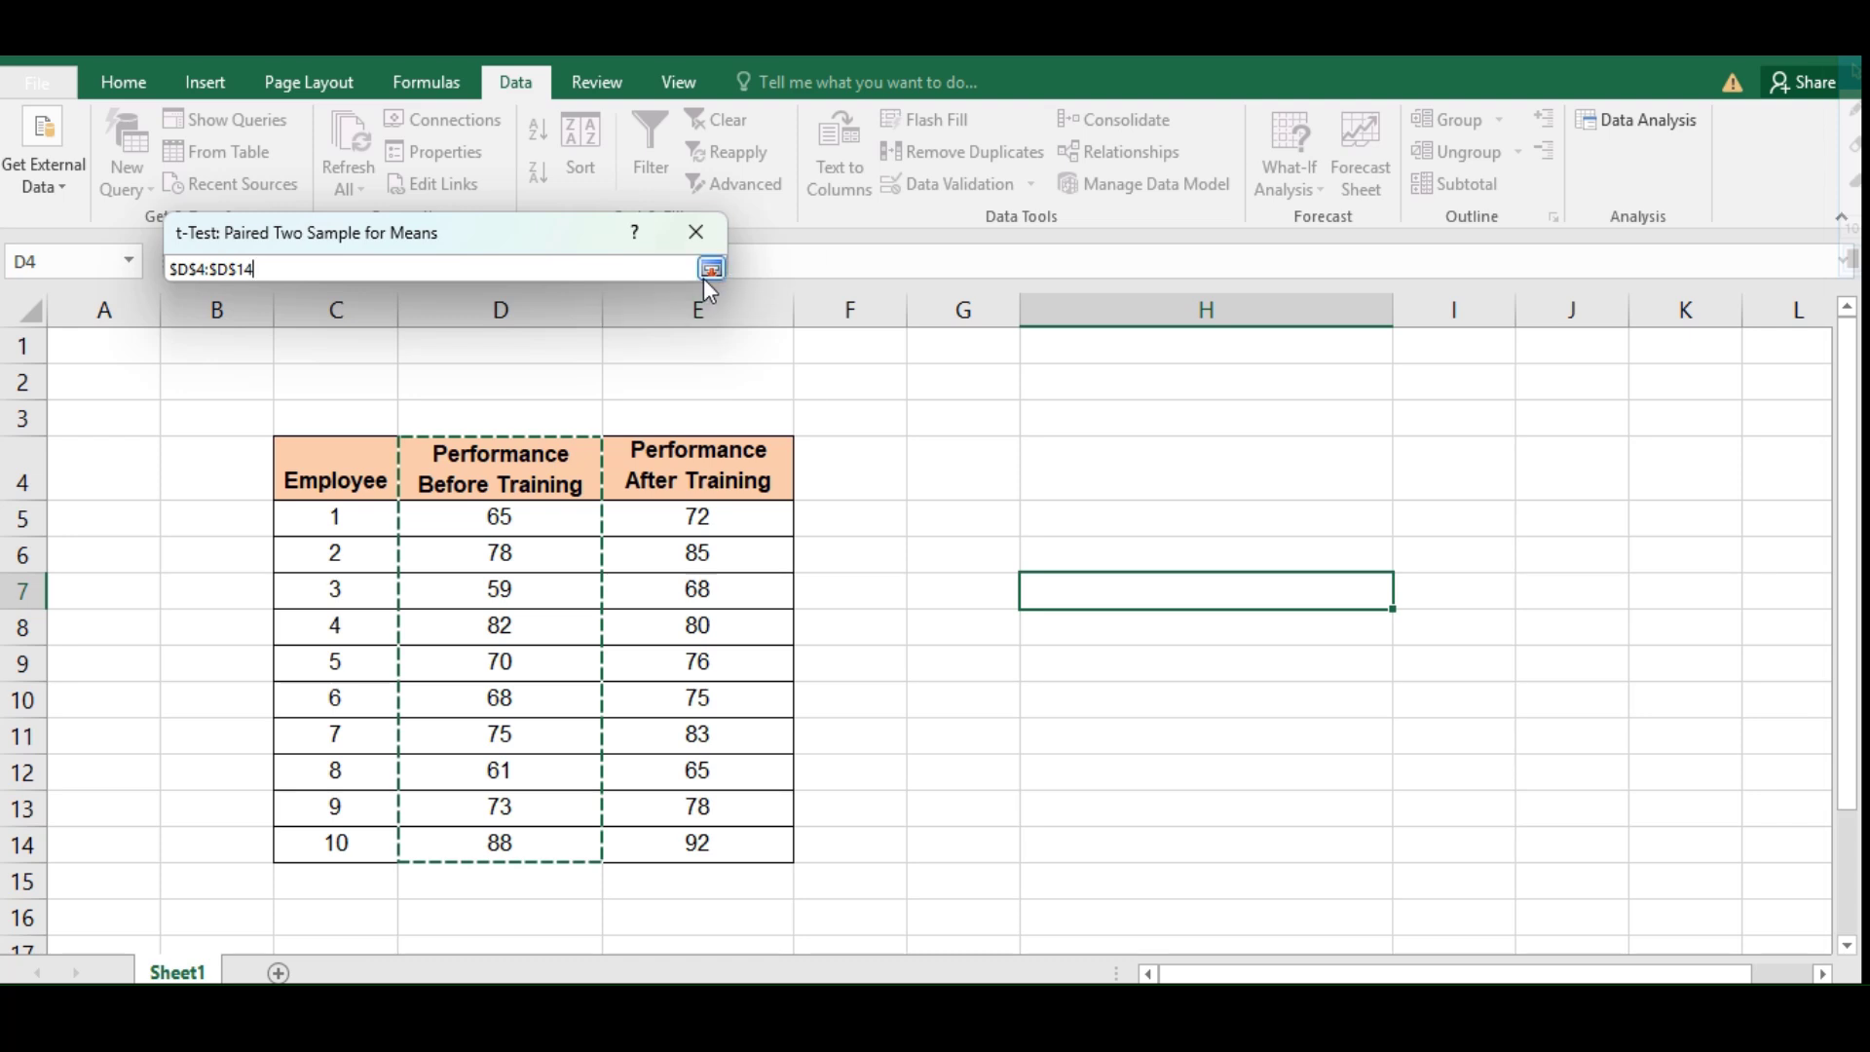
{"action": "left_click", "coordinate": [708, 272]}
{"action": "left_click", "coordinate": [552, 320]}
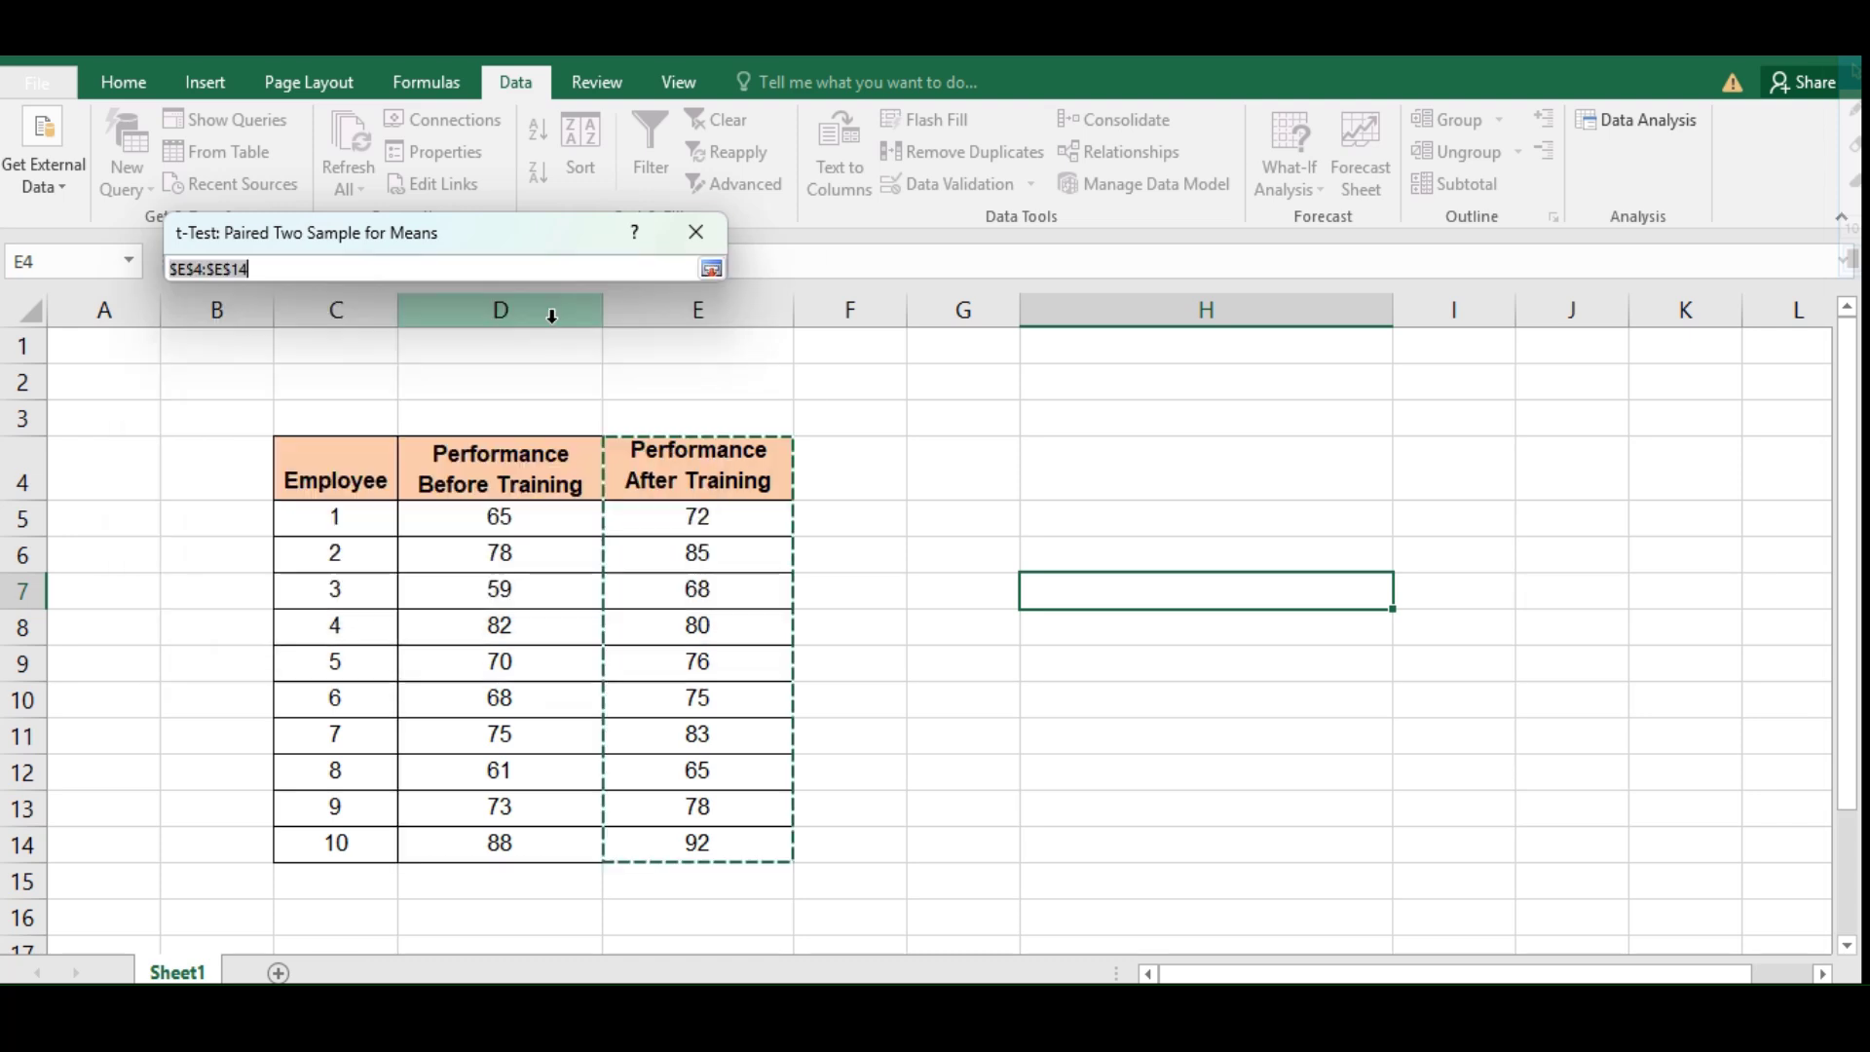
{"action": "left_click", "coordinate": [714, 454]}
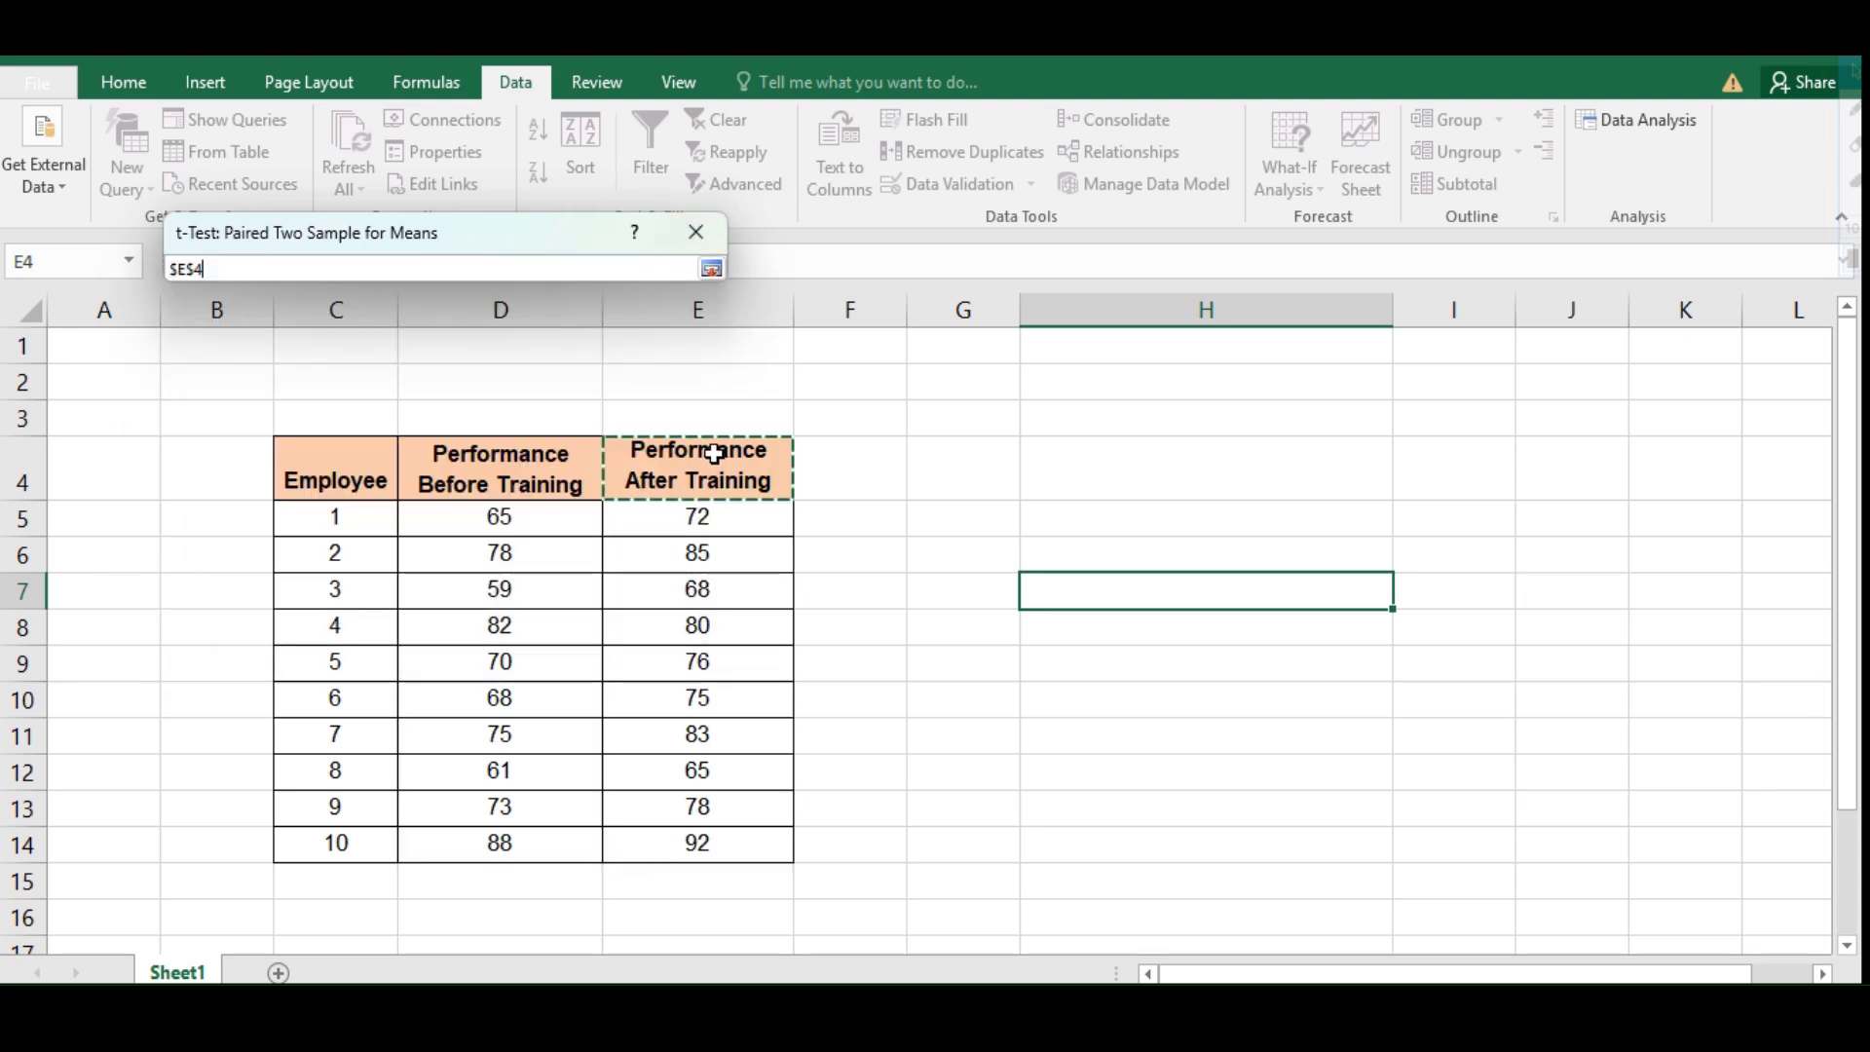
{"action": "left_click_drag", "start_coordinate": [714, 454], "coordinate": [698, 843]}
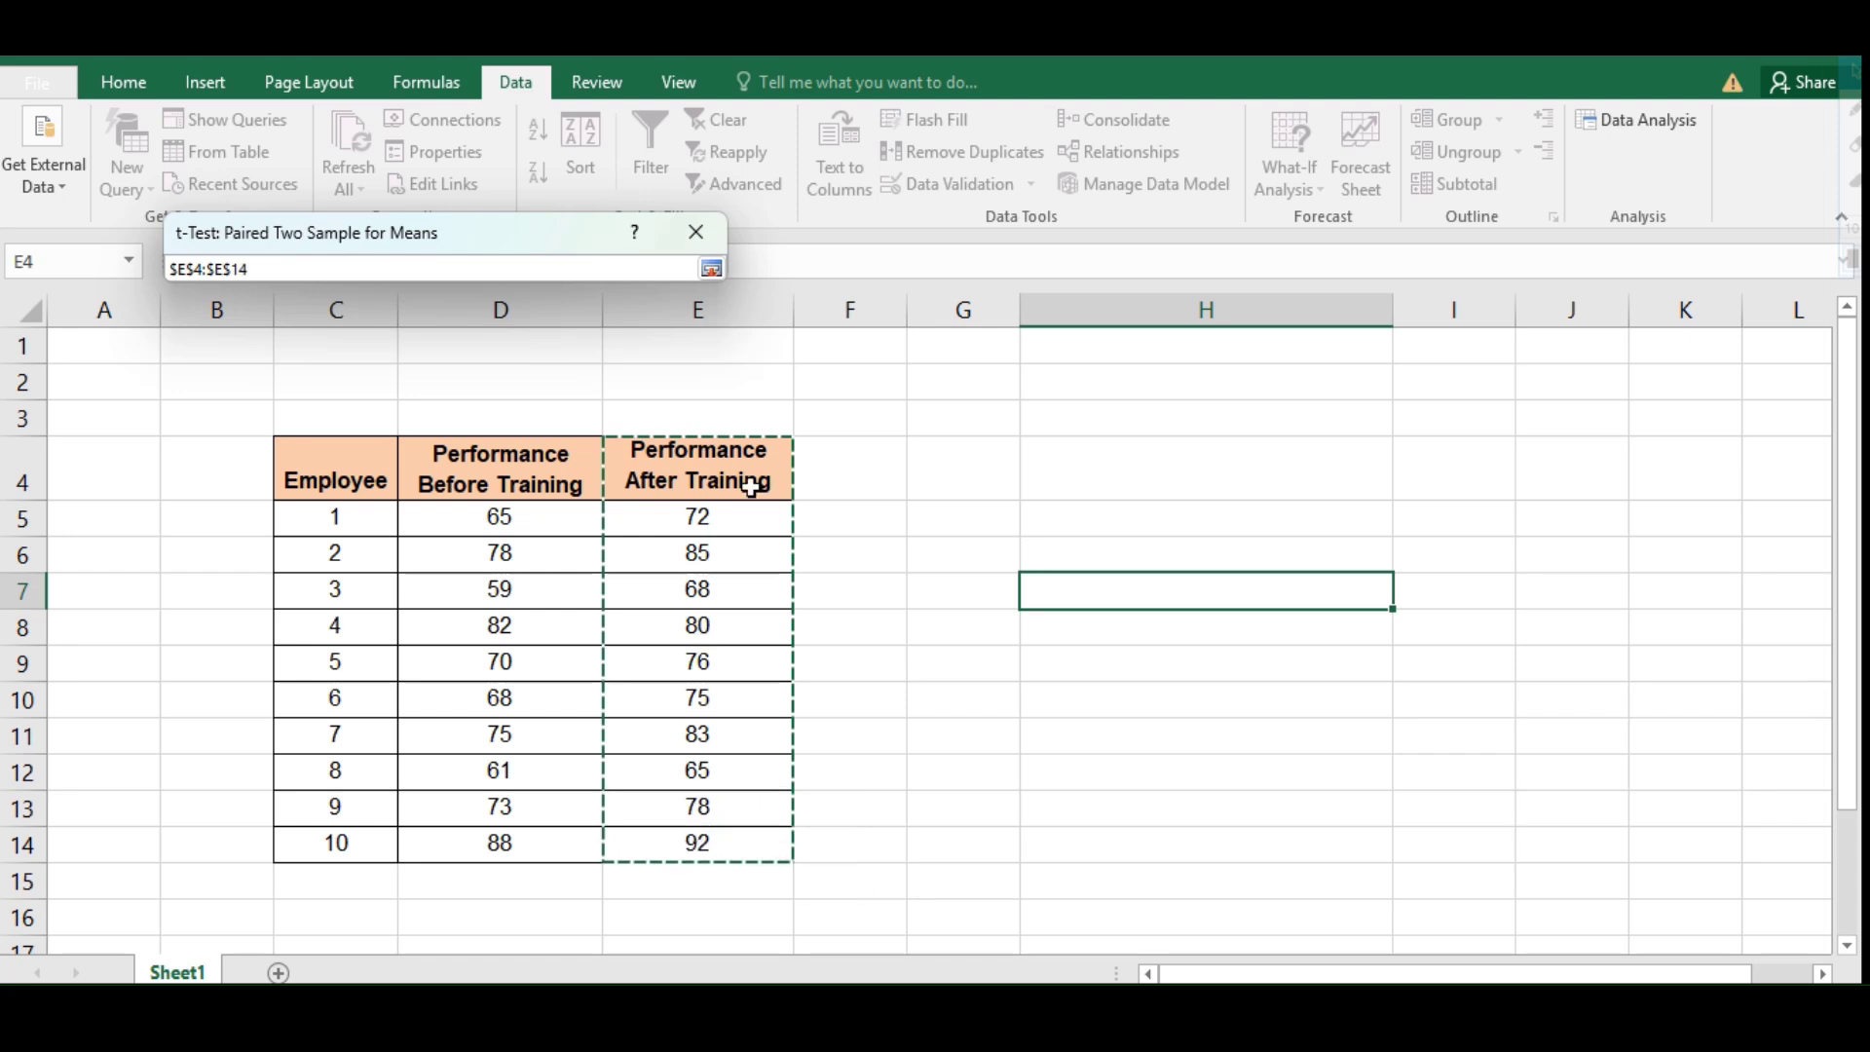
{"action": "left_click", "coordinate": [711, 269]}
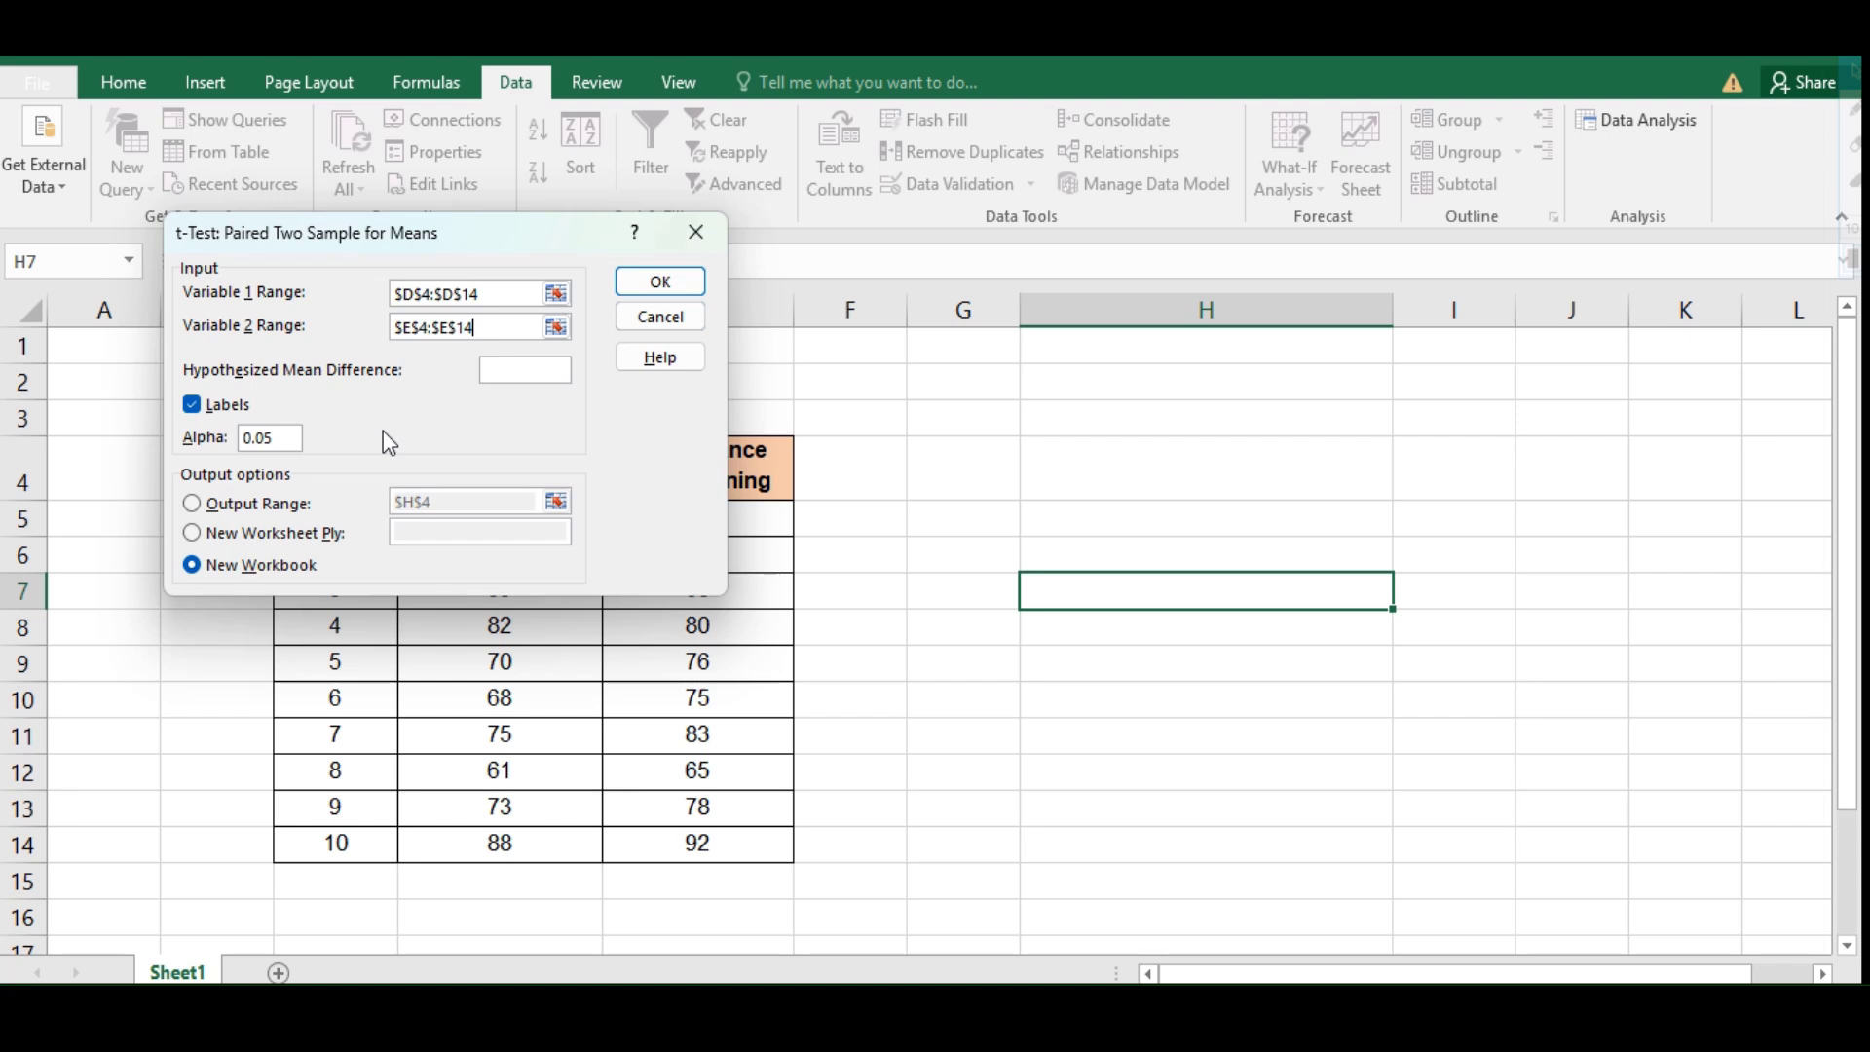
Step: Run the paired t-test with Labels enabled and the output range set to cell H4
{"action": "left_click", "coordinate": [197, 414]}
{"action": "left_click", "coordinate": [196, 403]}
{"action": "left_click", "coordinate": [280, 504]}
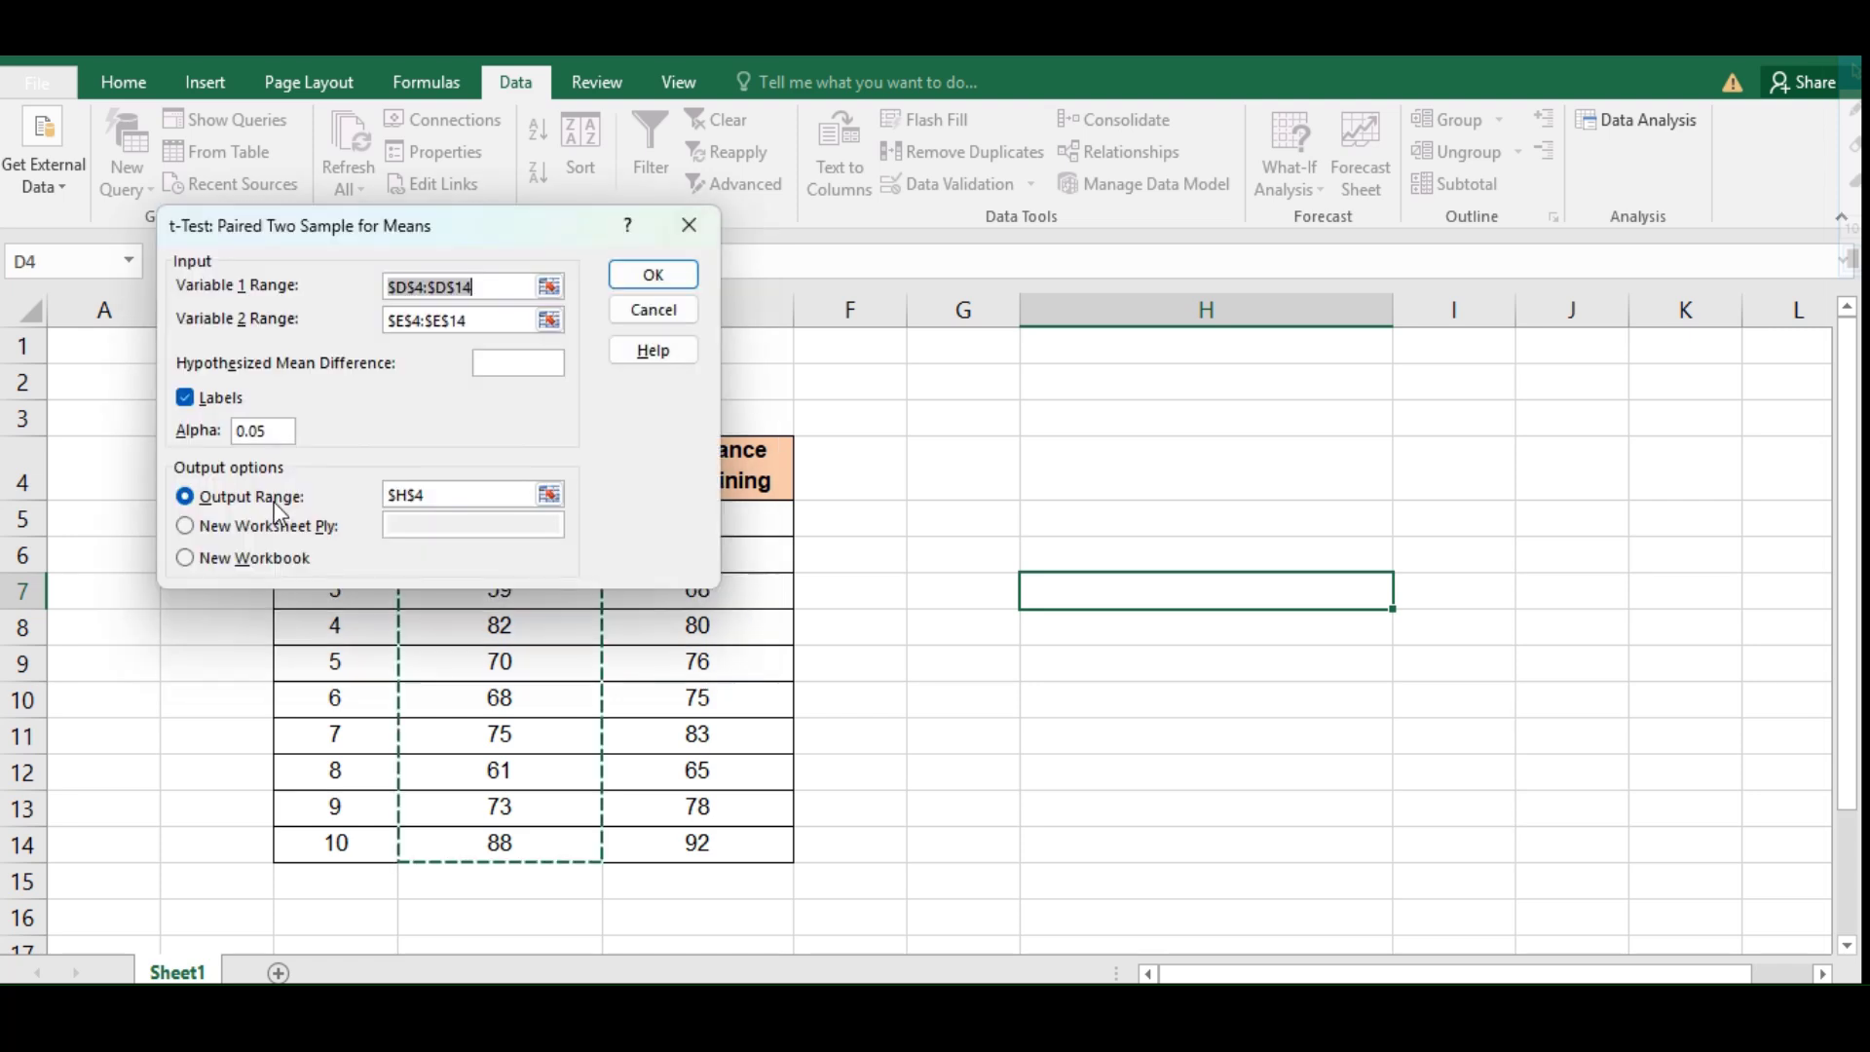
{"action": "left_click", "coordinate": [550, 496]}
{"action": "left_click", "coordinate": [1162, 463]}
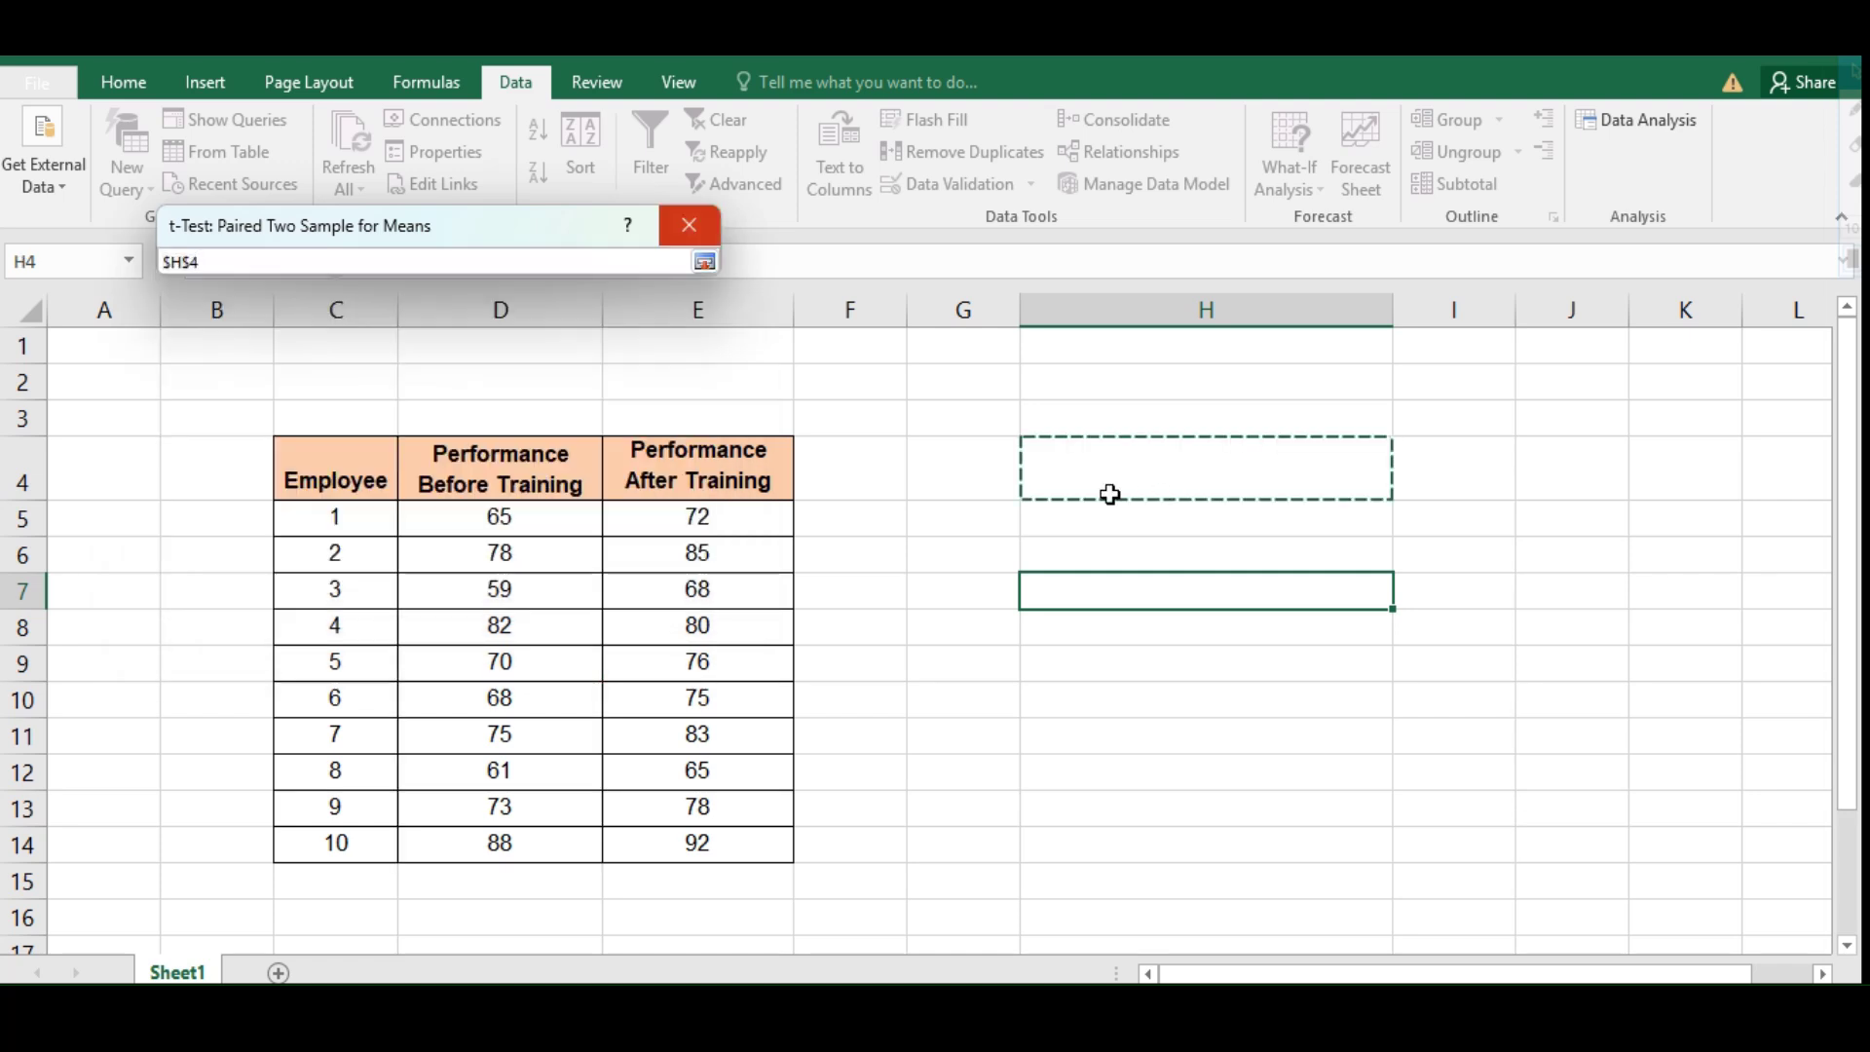
{"action": "left_click", "coordinate": [705, 263]}
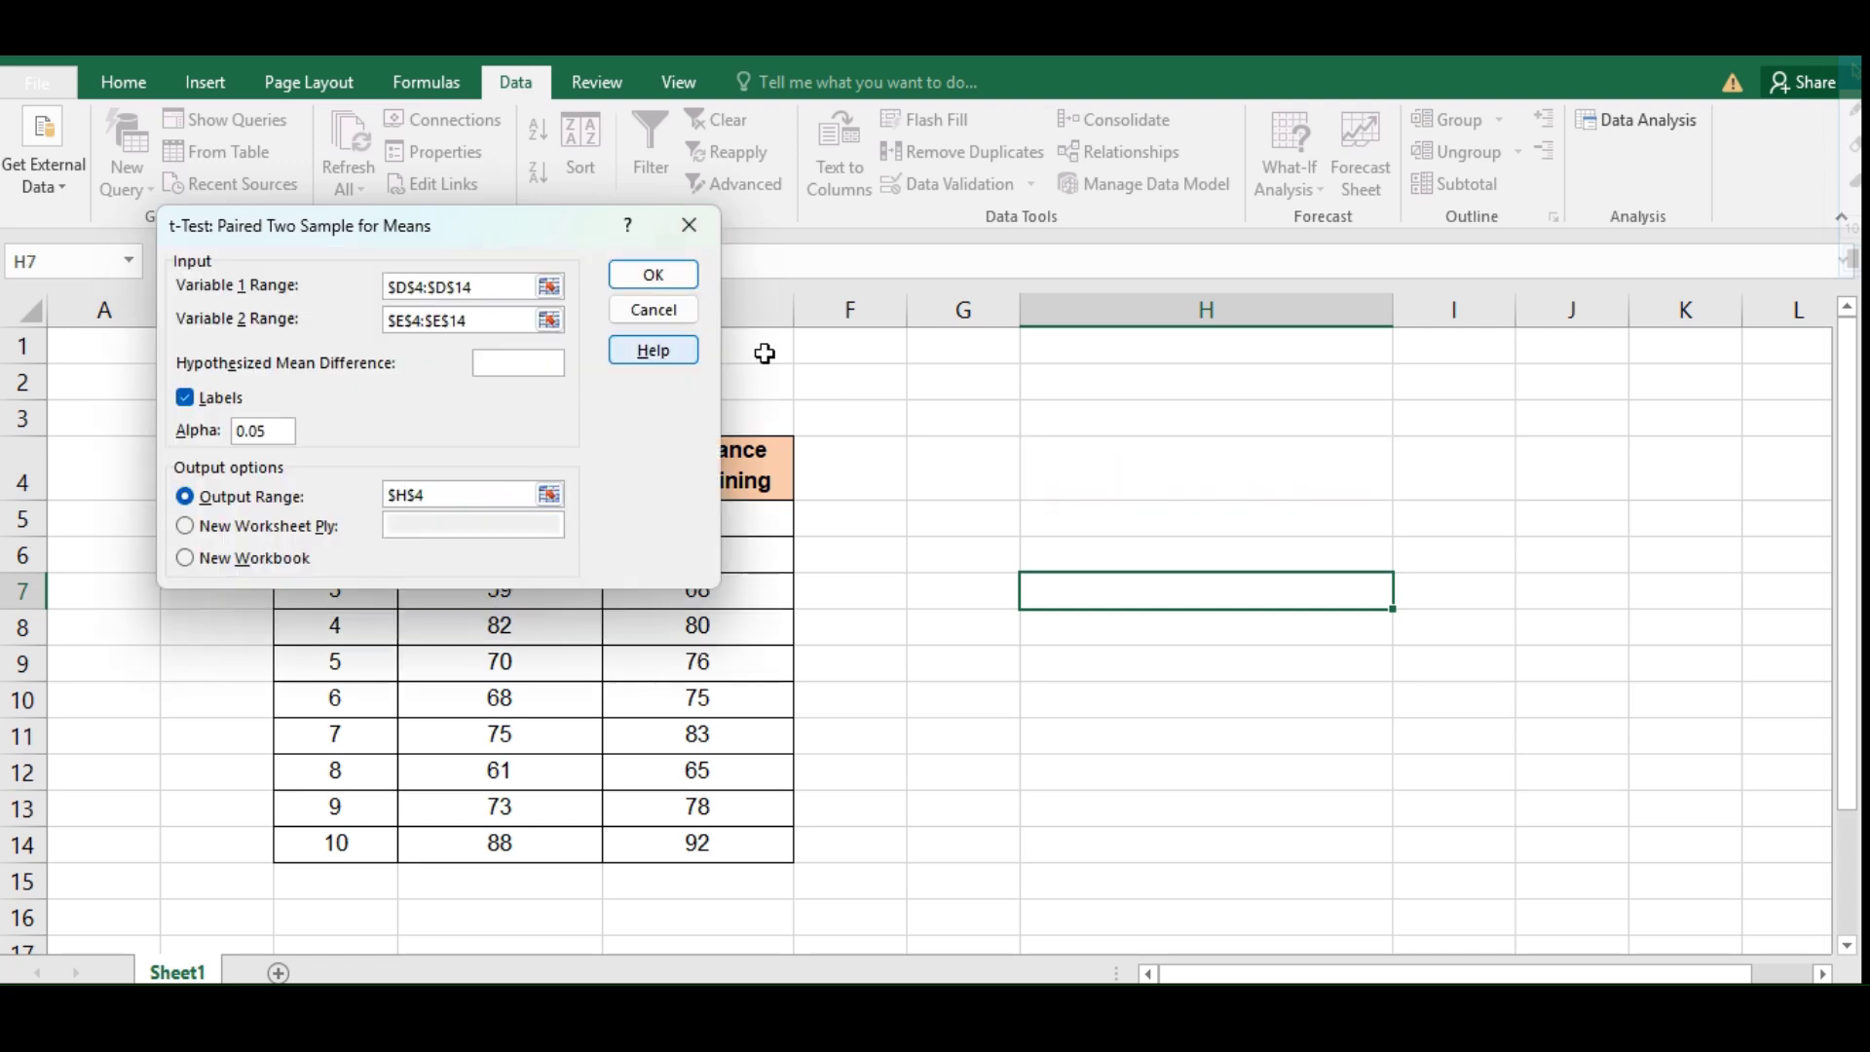
{"action": "left_click", "coordinate": [652, 276]}
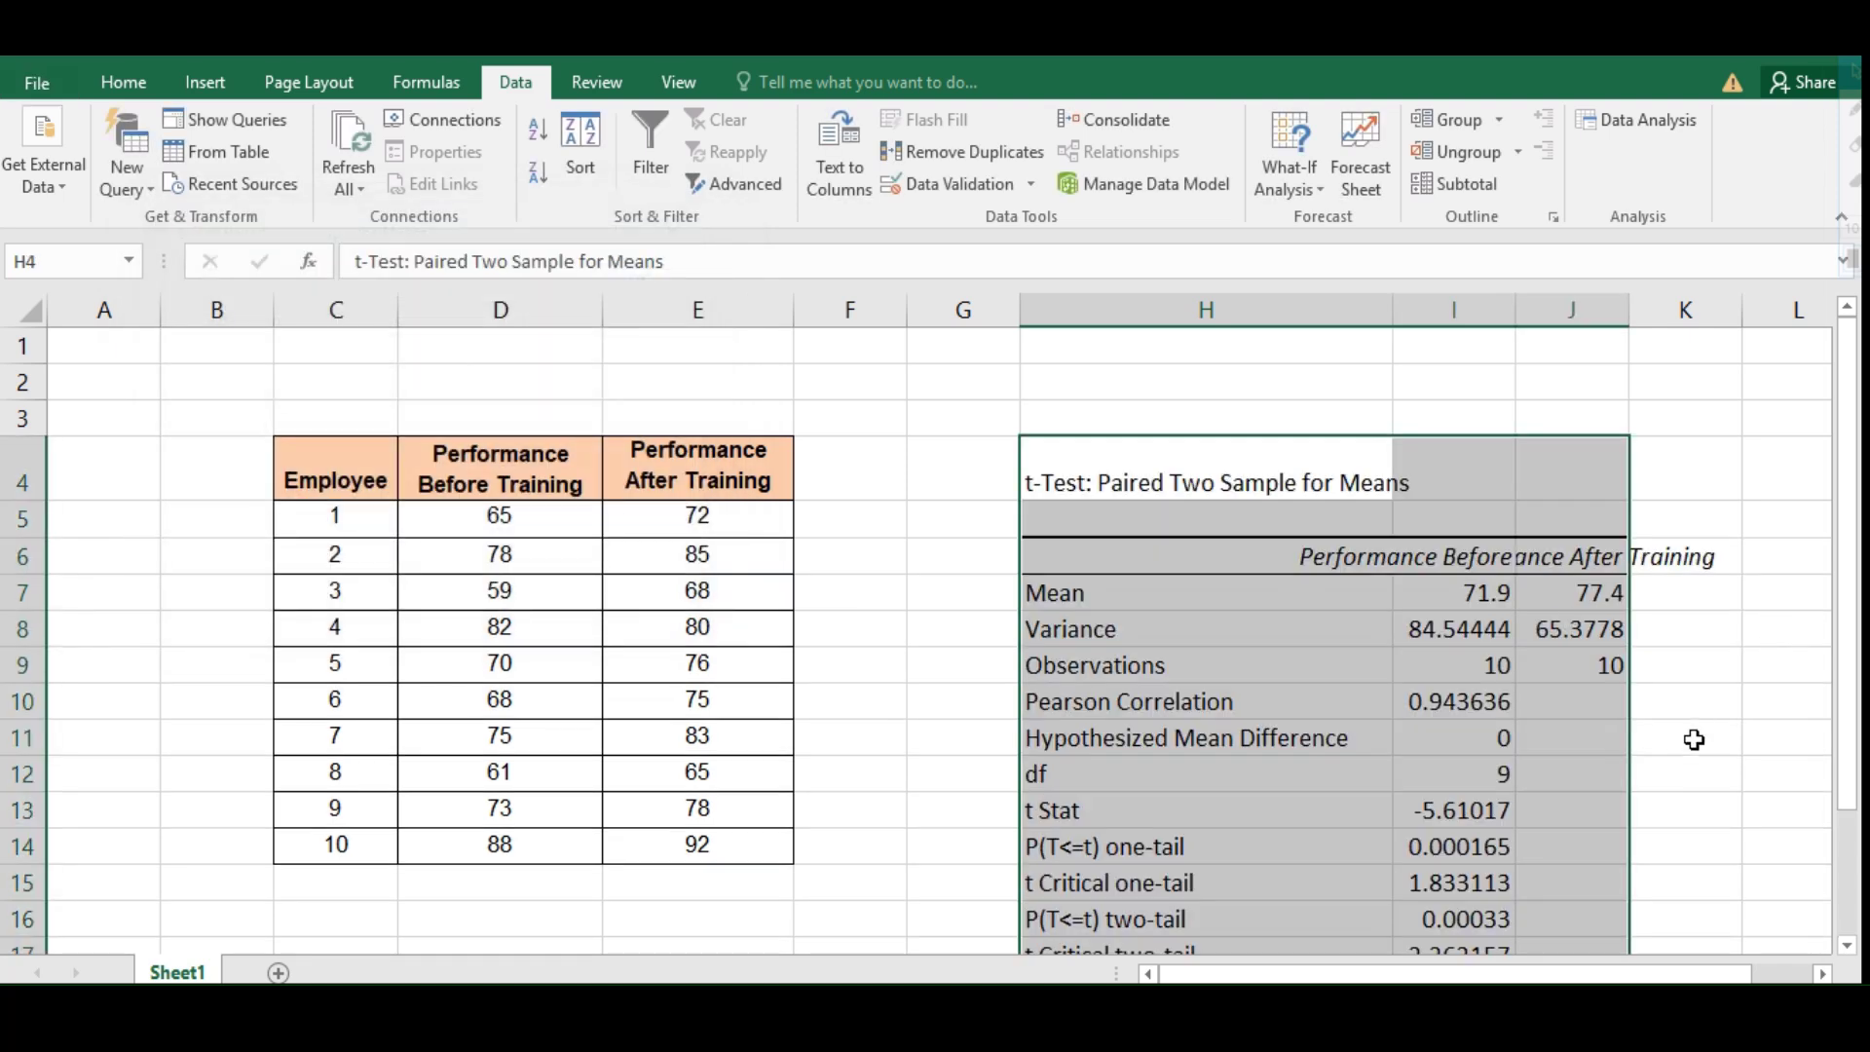
{"action": "scroll", "coordinate": [1694, 741], "scroll_direction": "down", "scroll_amount": 1}
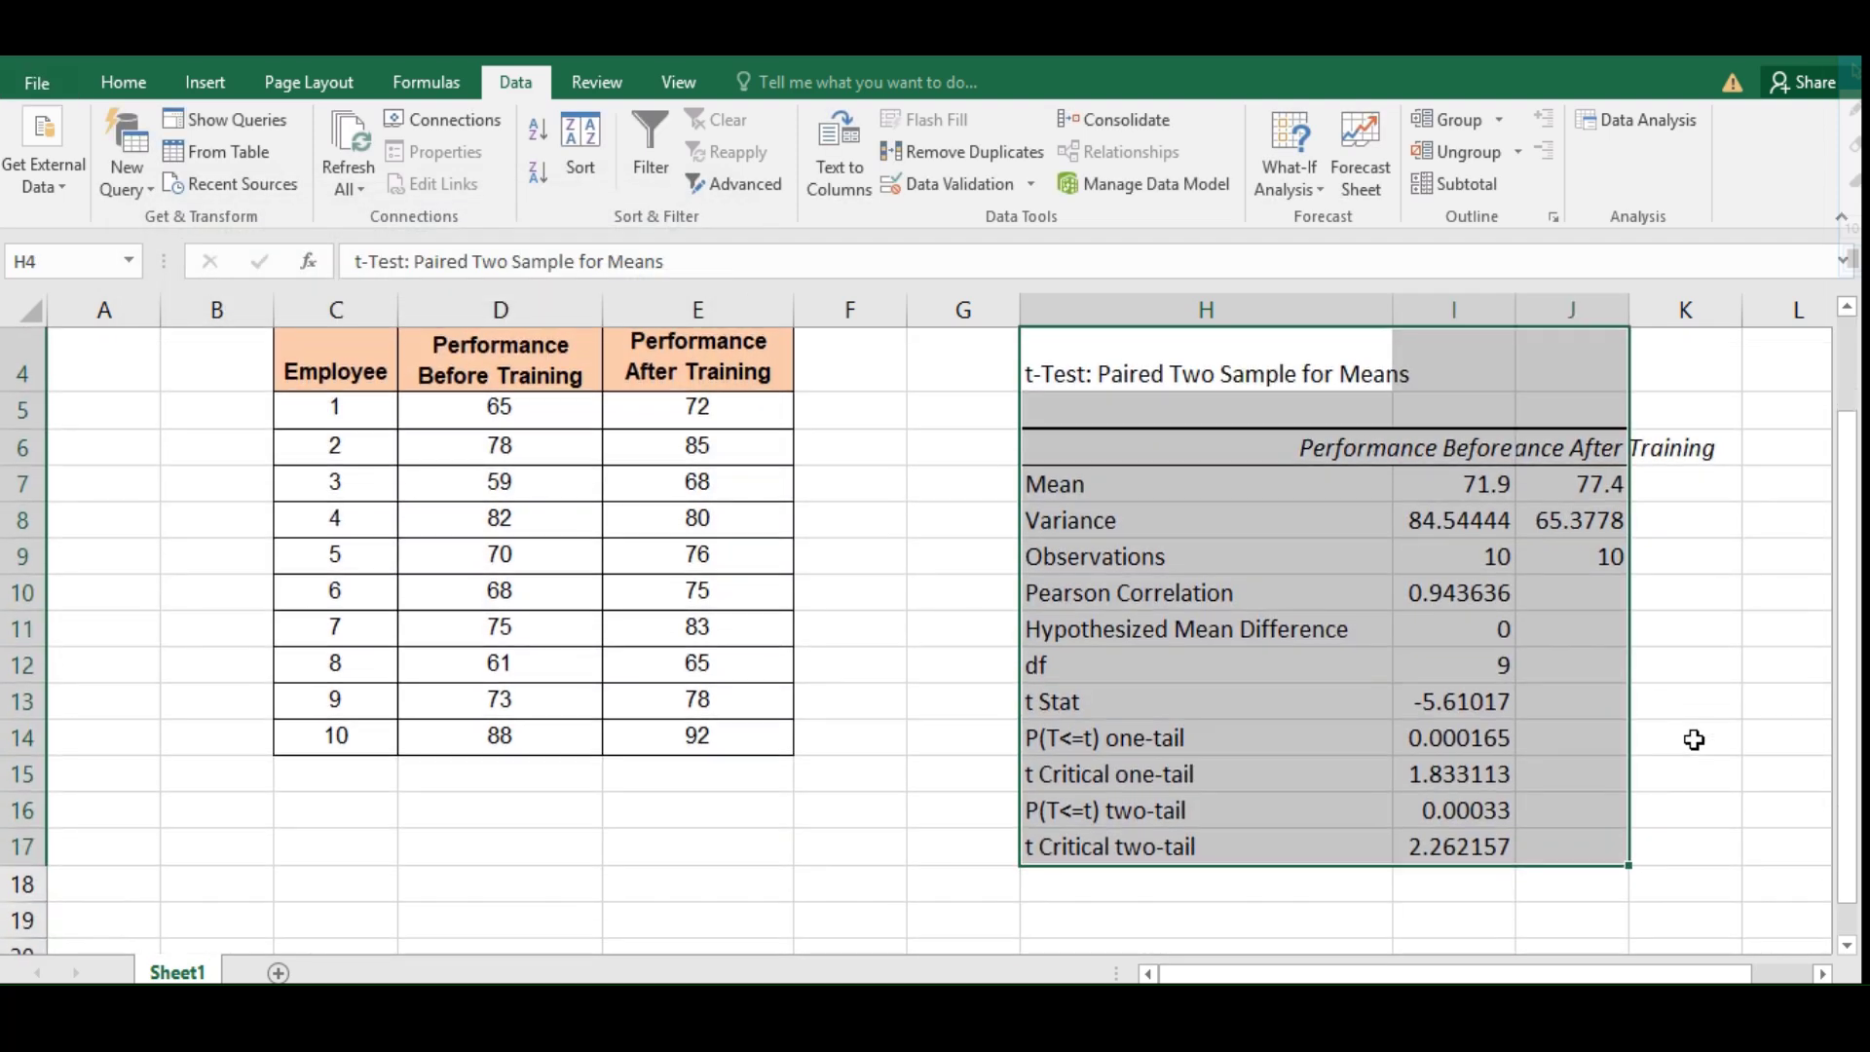
{"action": "left_click", "coordinate": [1697, 606]}
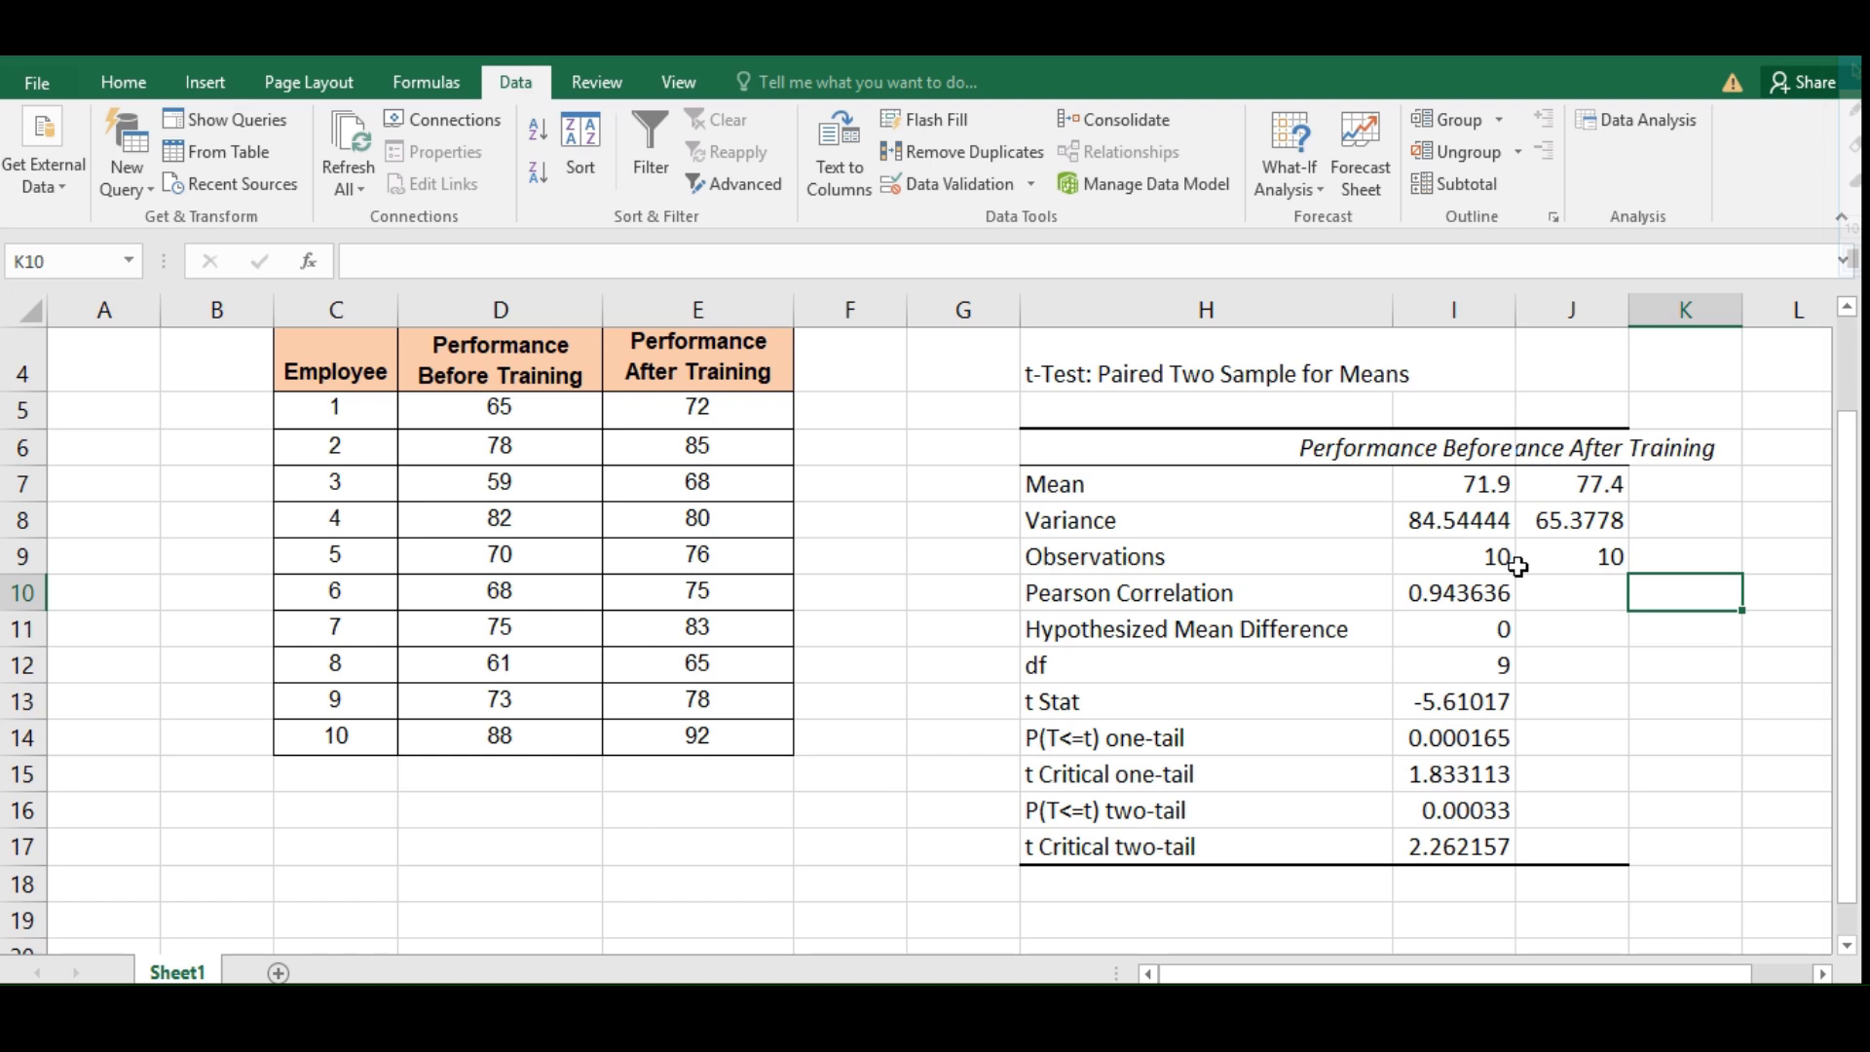
Step: Format the t-test result values in I7:J17 to show three decimal places
{"action": "left_click_drag", "start_coordinate": [1457, 487], "coordinate": [1557, 851]}
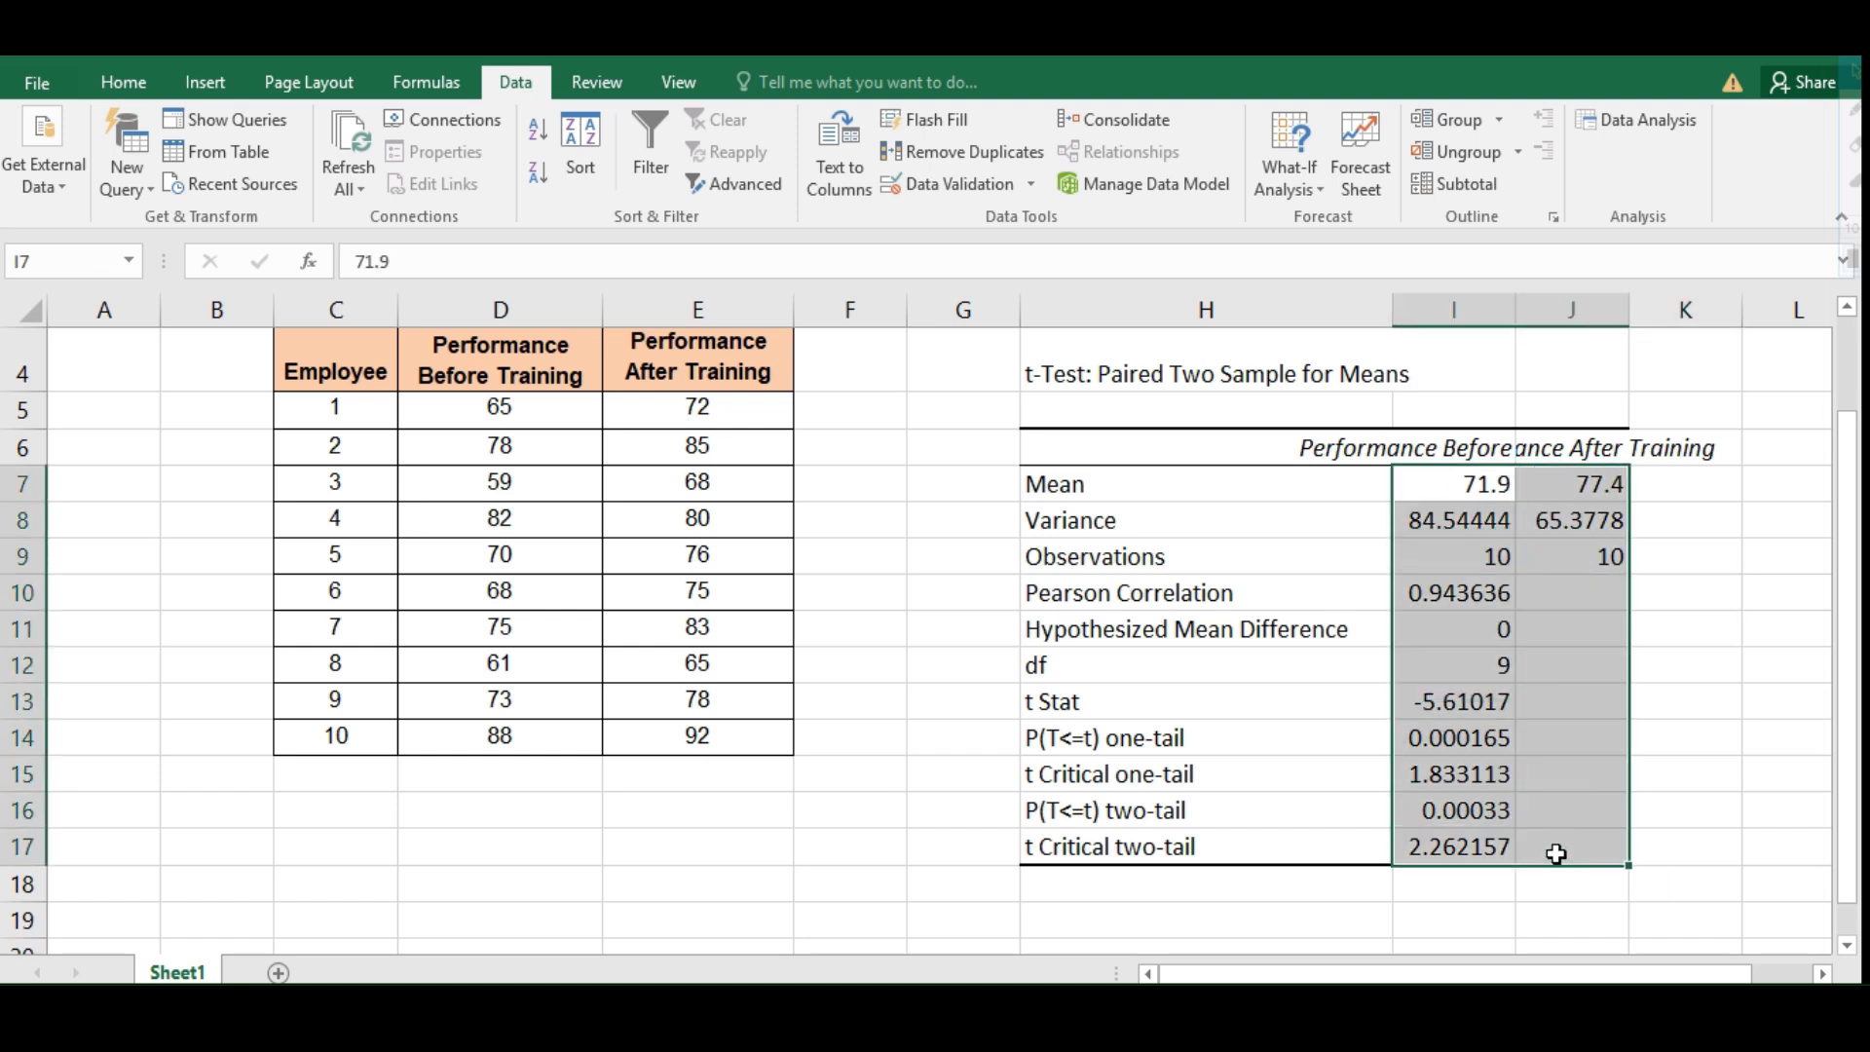
{"action": "left_click", "coordinate": [137, 80]}
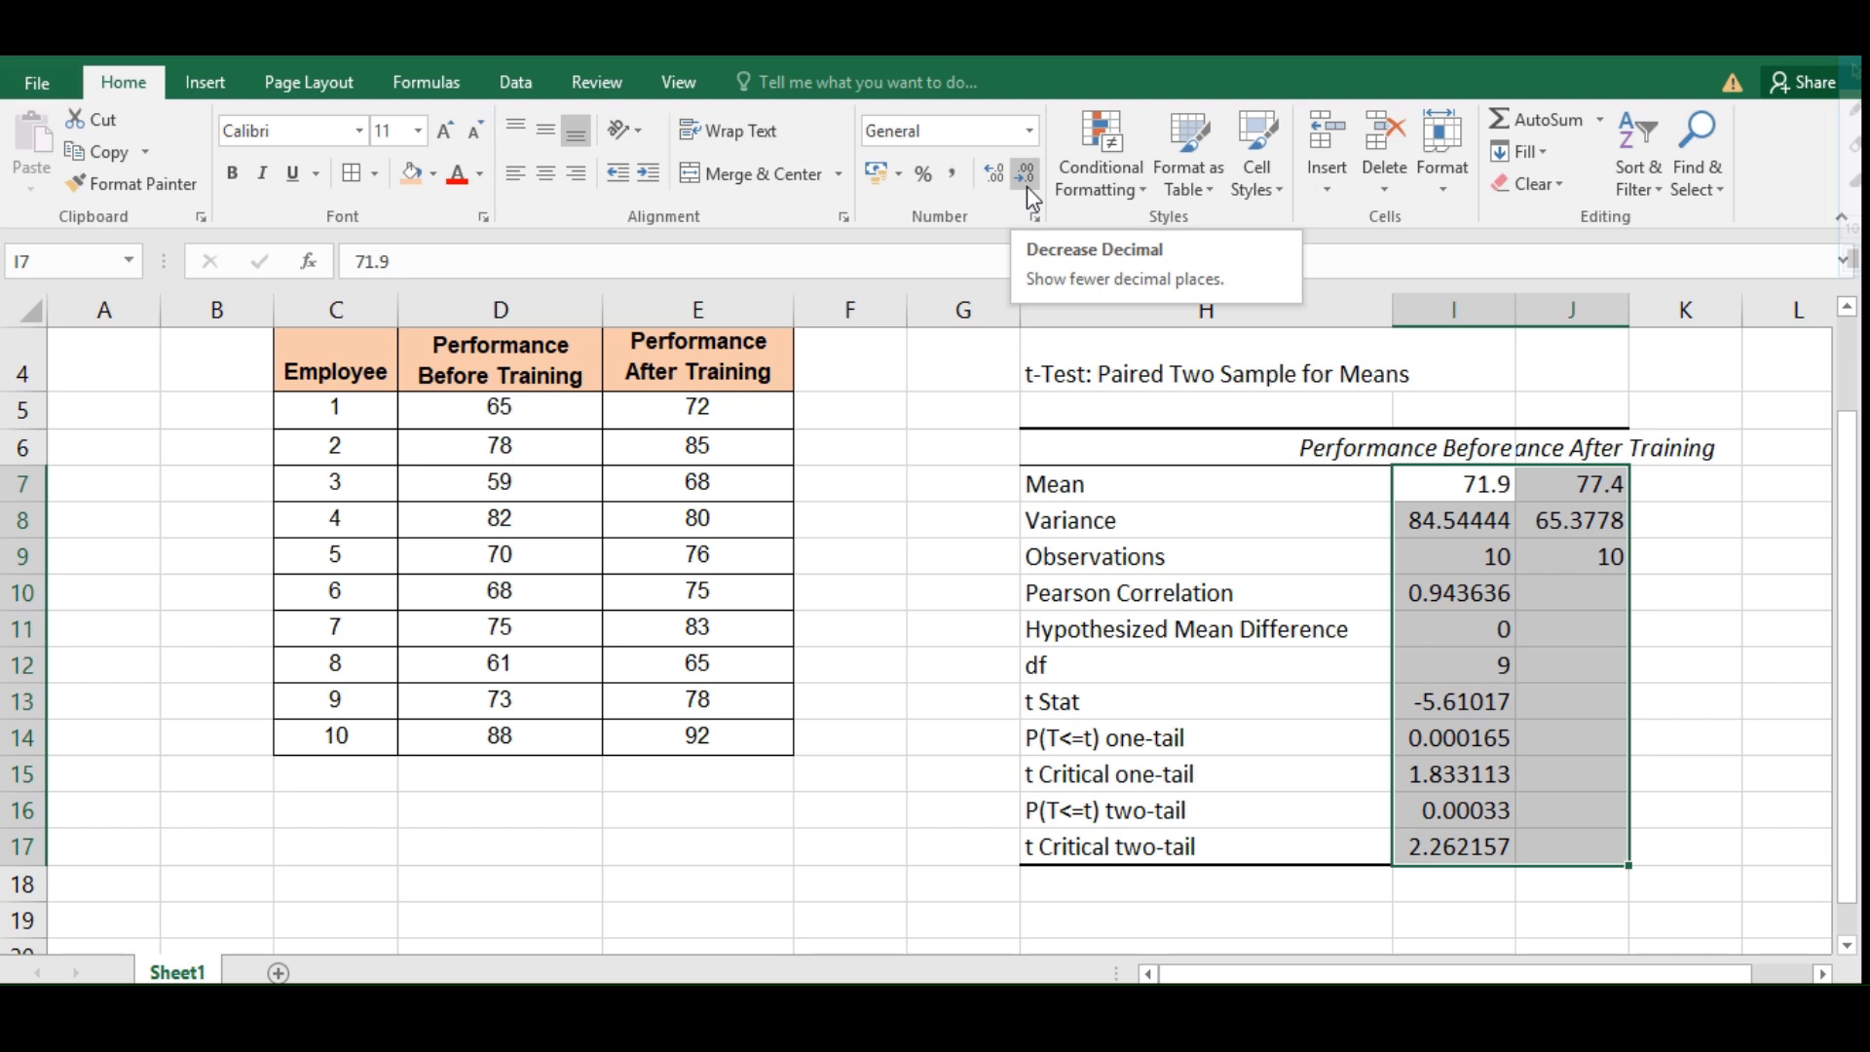
{"action": "left_click", "coordinate": [995, 179]}
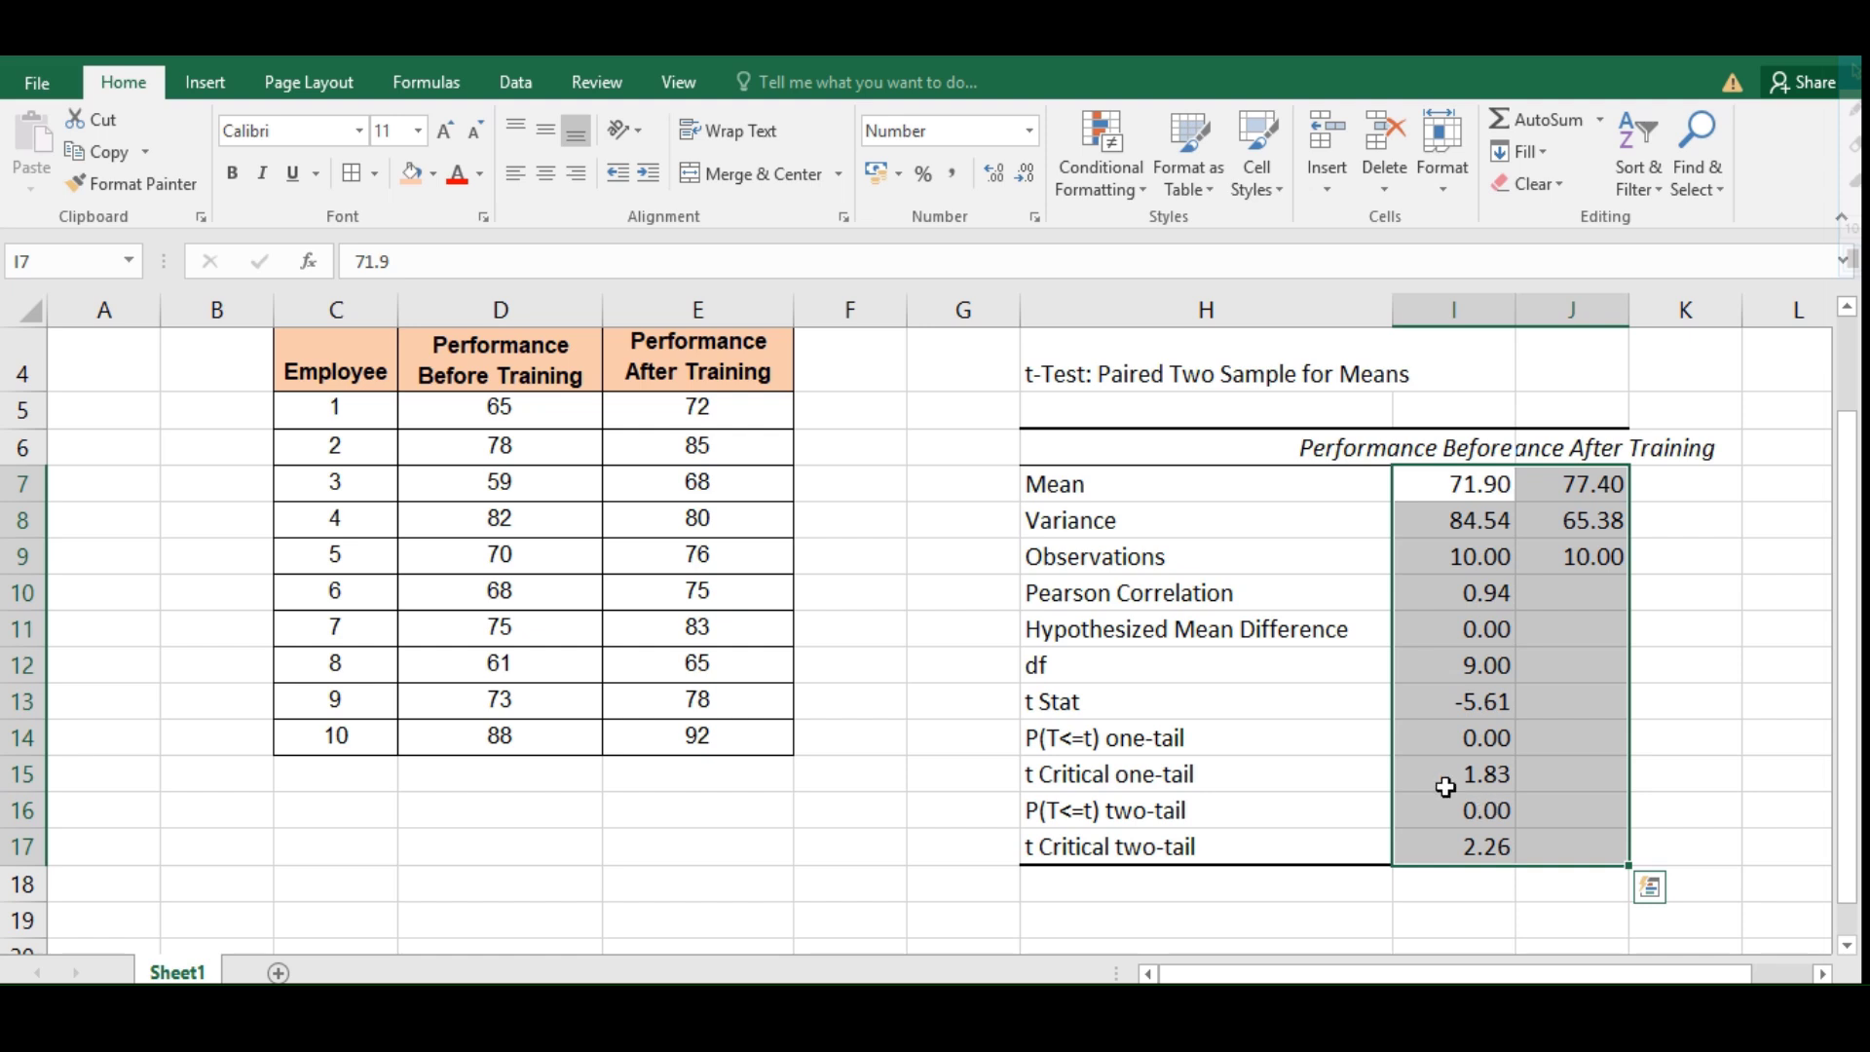
{"action": "left_click", "coordinate": [996, 179]}
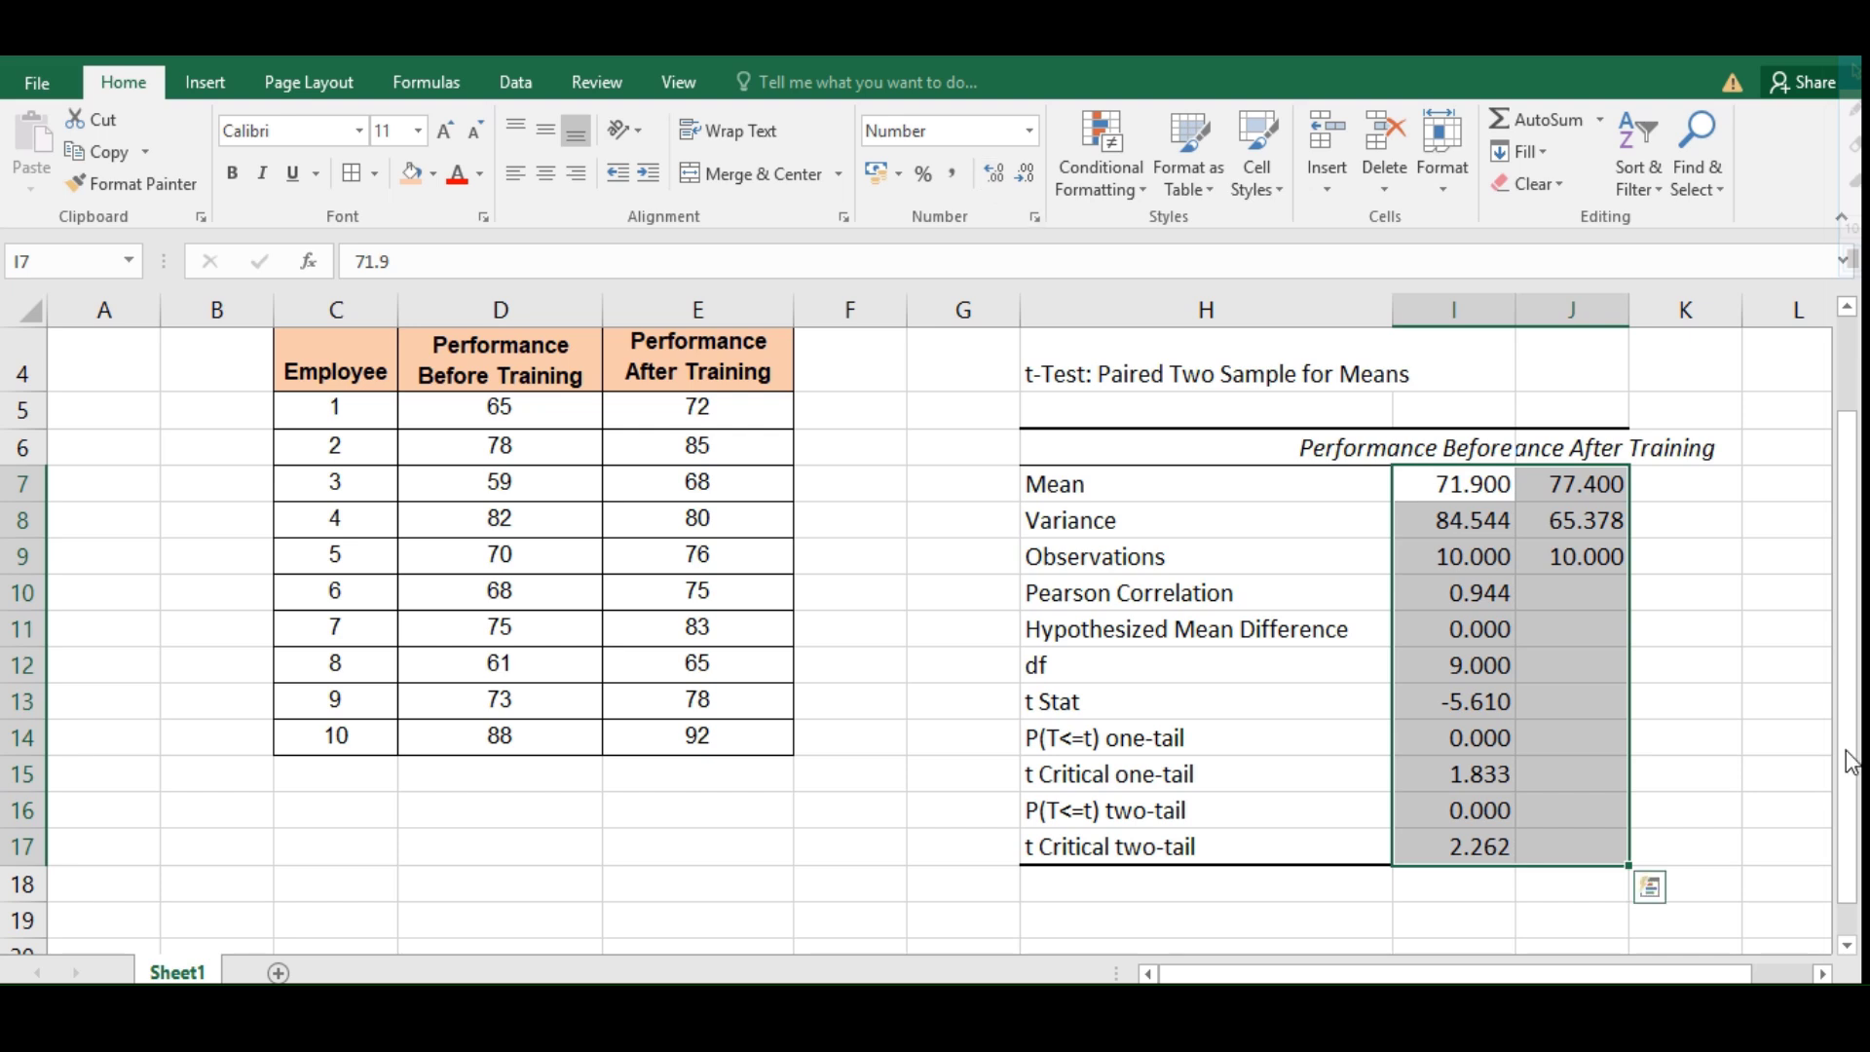
{"action": "left_click", "coordinate": [1726, 677]}
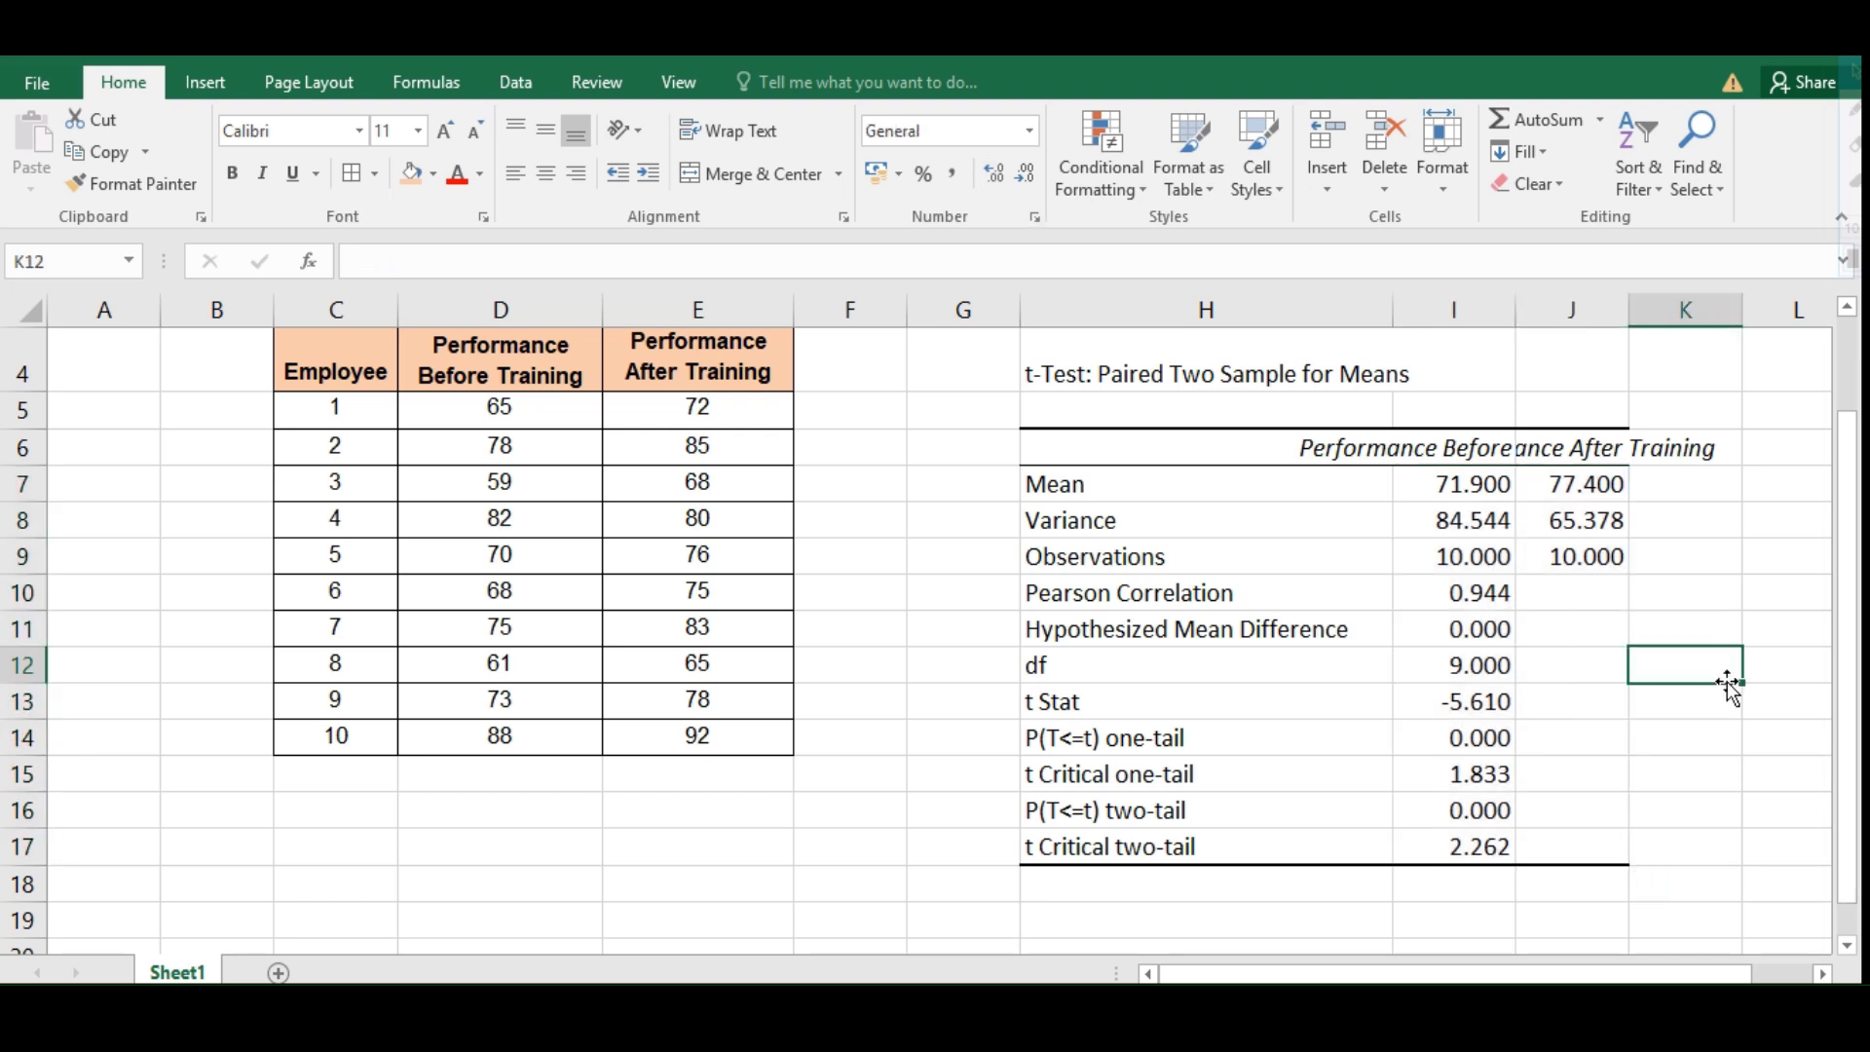
Step: Wrap the text of the two result column headings in cells I6 and J6
{"action": "left_click", "coordinate": [1440, 448]}
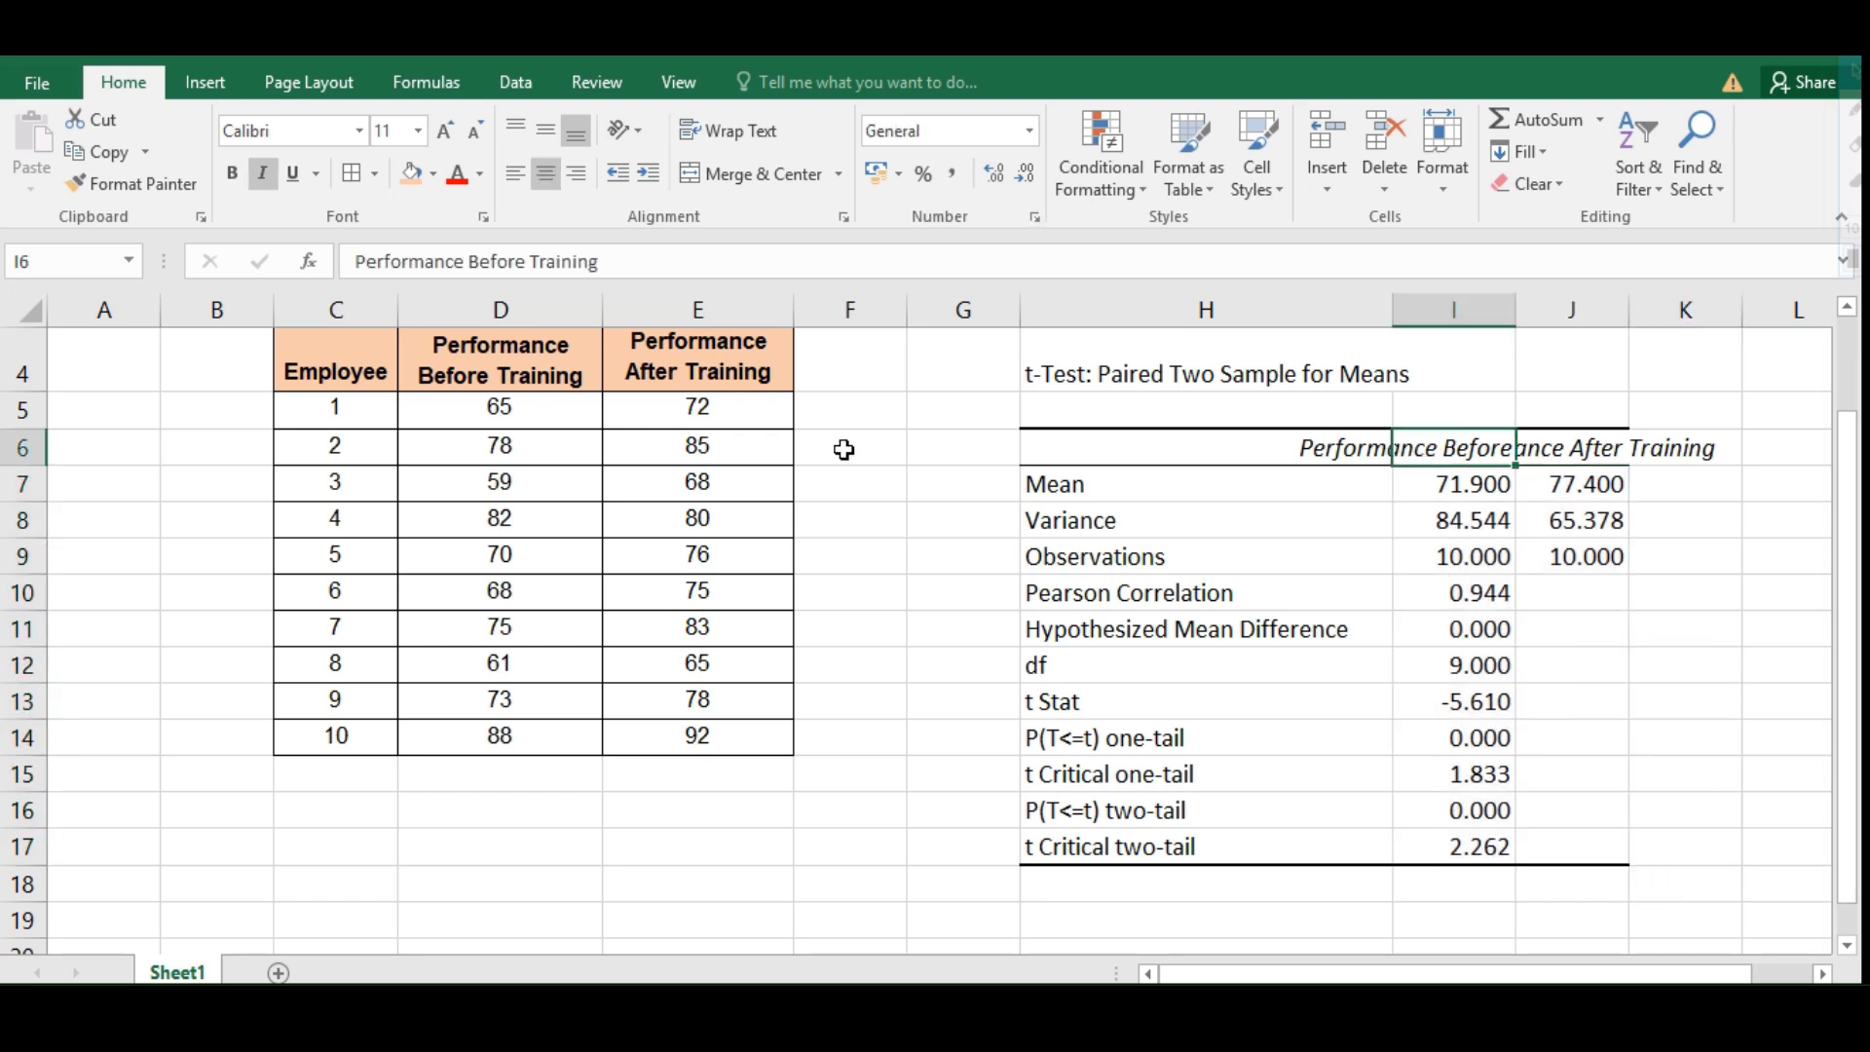
{"action": "left_click", "coordinate": [745, 130]}
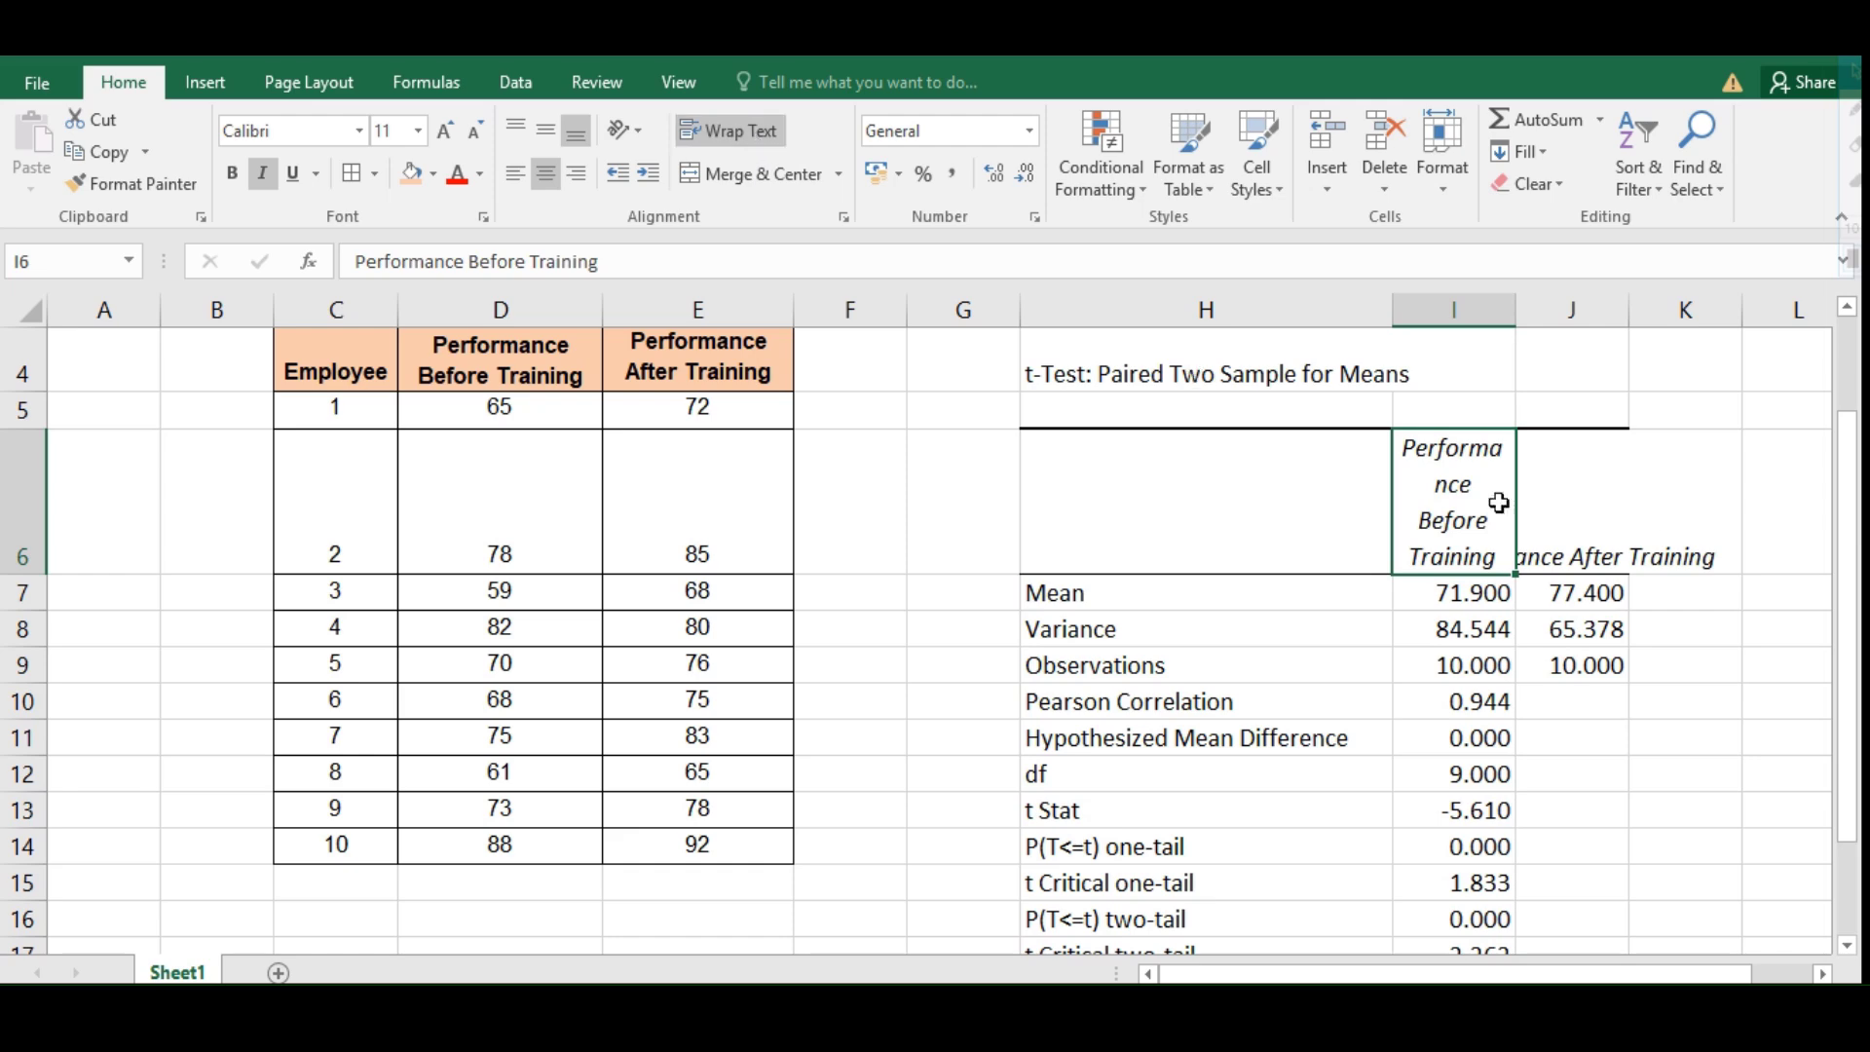
{"action": "left_click", "coordinate": [1562, 512]}
{"action": "left_click", "coordinate": [777, 136]}
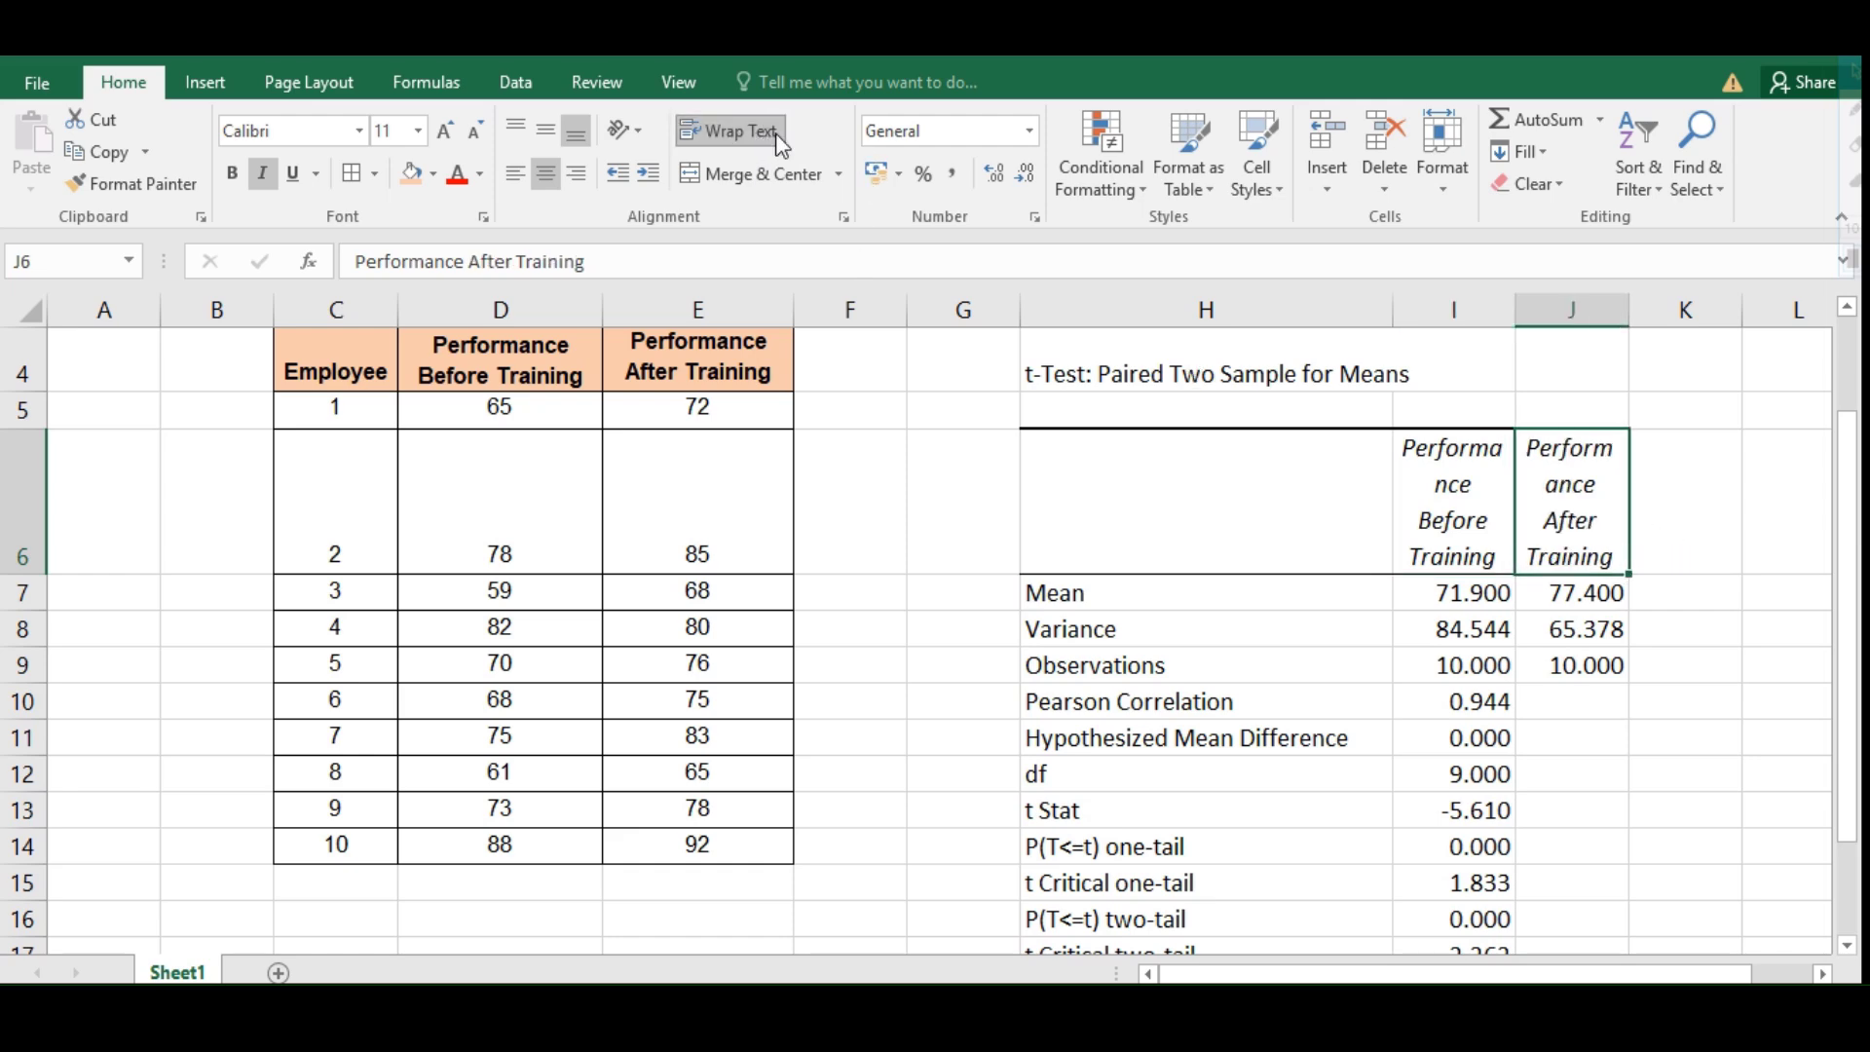
{"action": "scroll", "coordinate": [1695, 731], "scroll_direction": "down", "scroll_amount": 1}
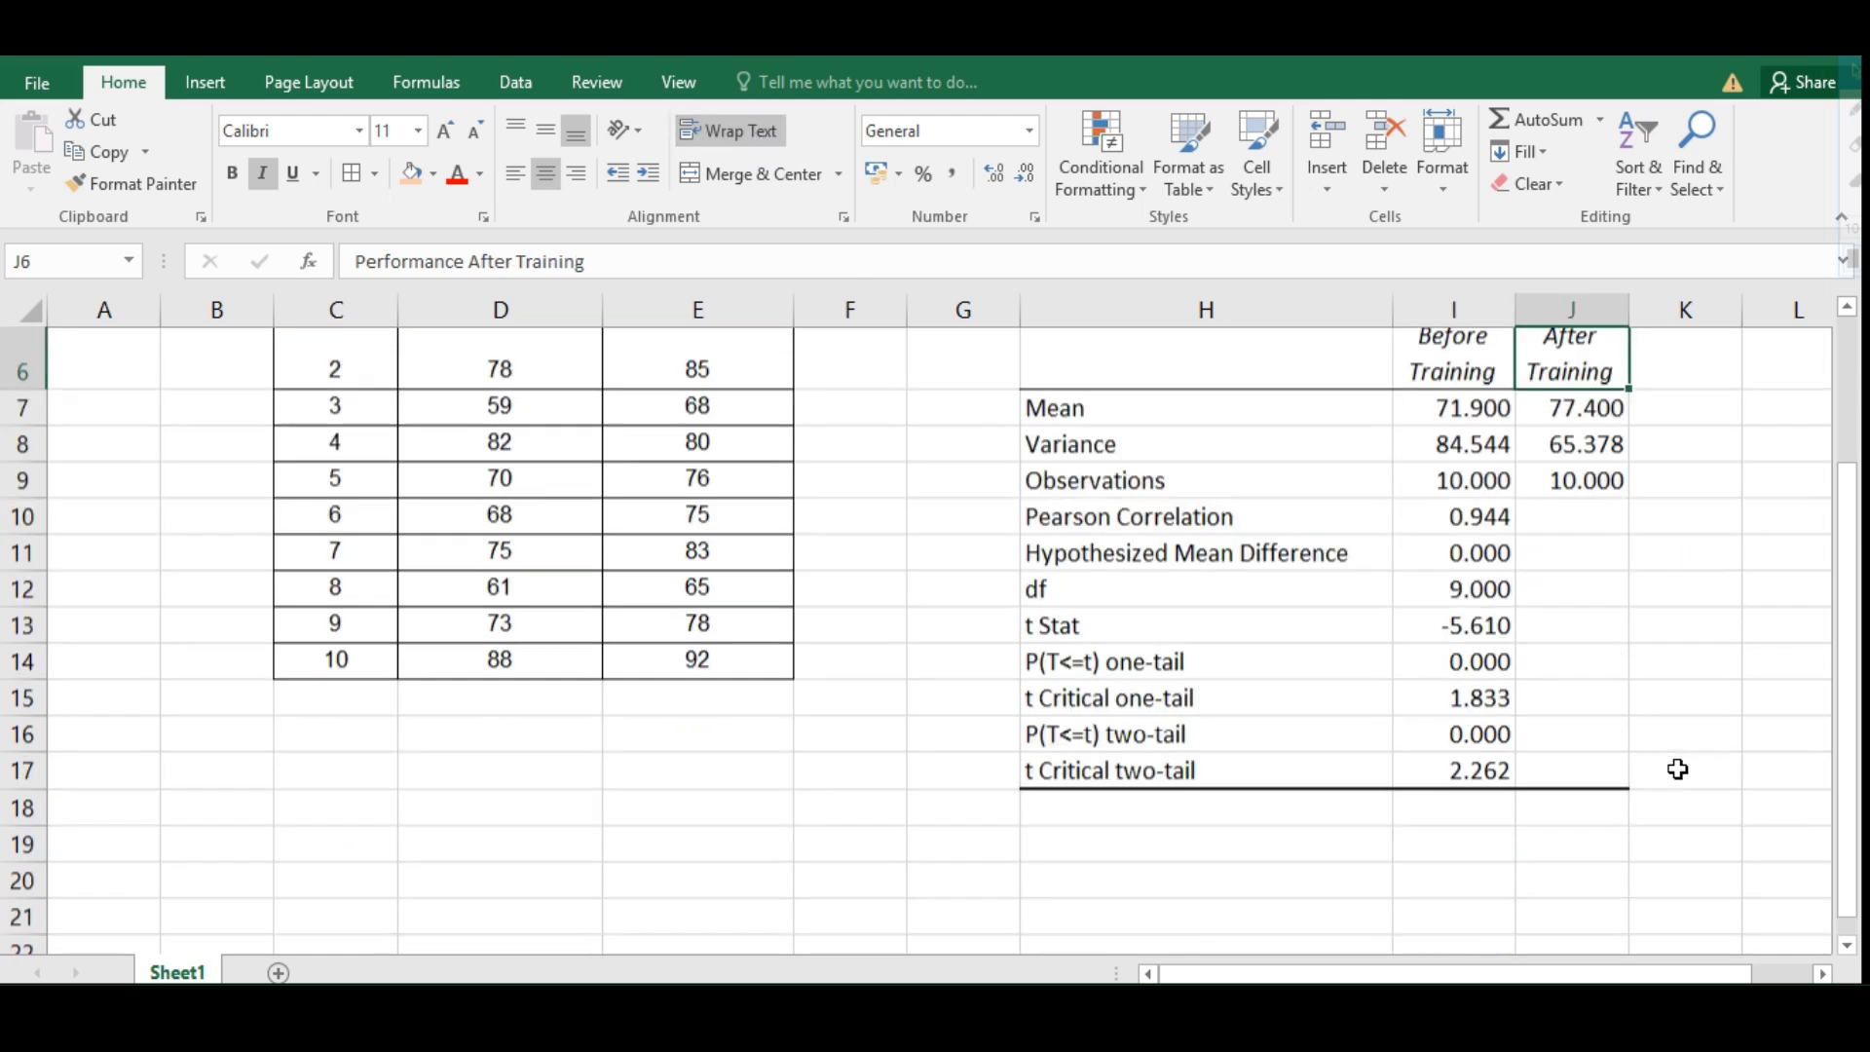
{"action": "scroll", "coordinate": [1672, 728], "scroll_direction": "up", "scroll_amount": 1}
{"action": "left_click", "coordinate": [1673, 728]}
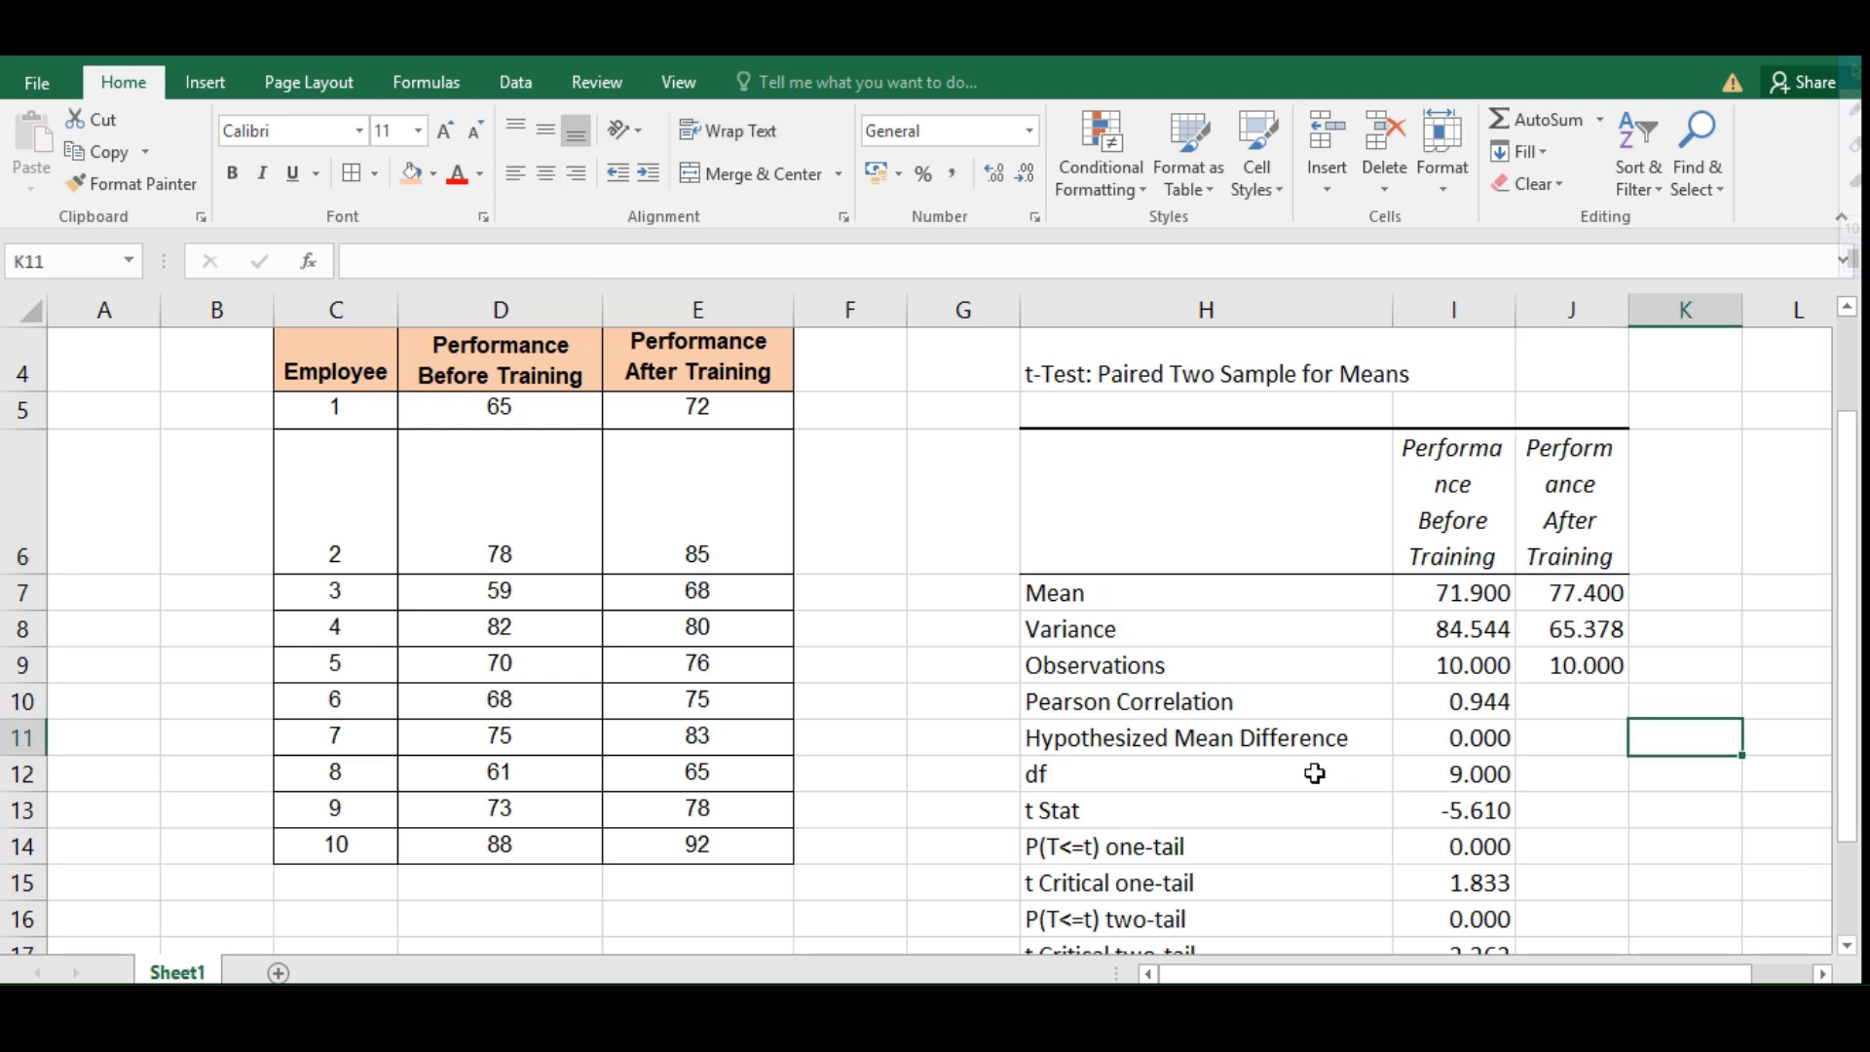
{"action": "scroll", "coordinate": [1315, 769], "scroll_direction": "down", "scroll_amount": 1}
{"action": "scroll", "coordinate": [1189, 488], "scroll_direction": "up", "scroll_amount": 1}
{"action": "scroll", "coordinate": [1263, 795], "scroll_direction": "down", "scroll_amount": 1}
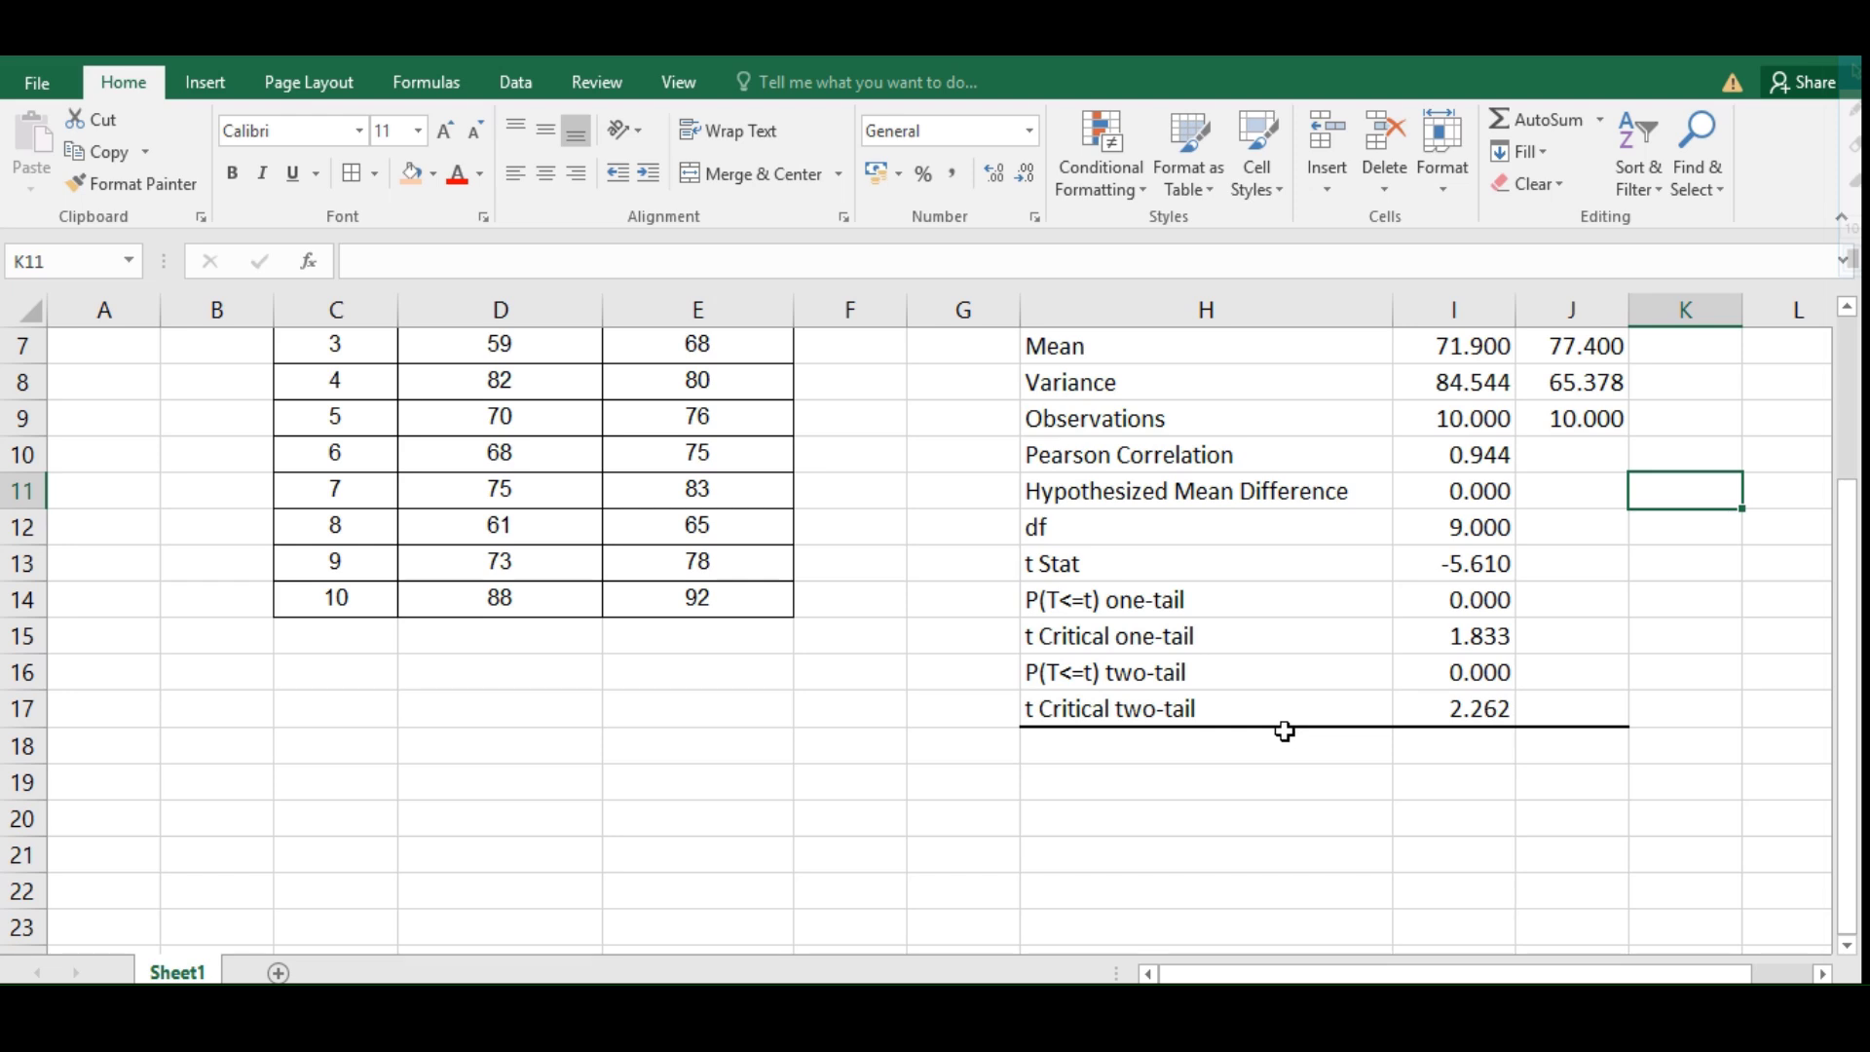
{"action": "scroll", "coordinate": [1285, 730], "scroll_direction": "up", "scroll_amount": 1}
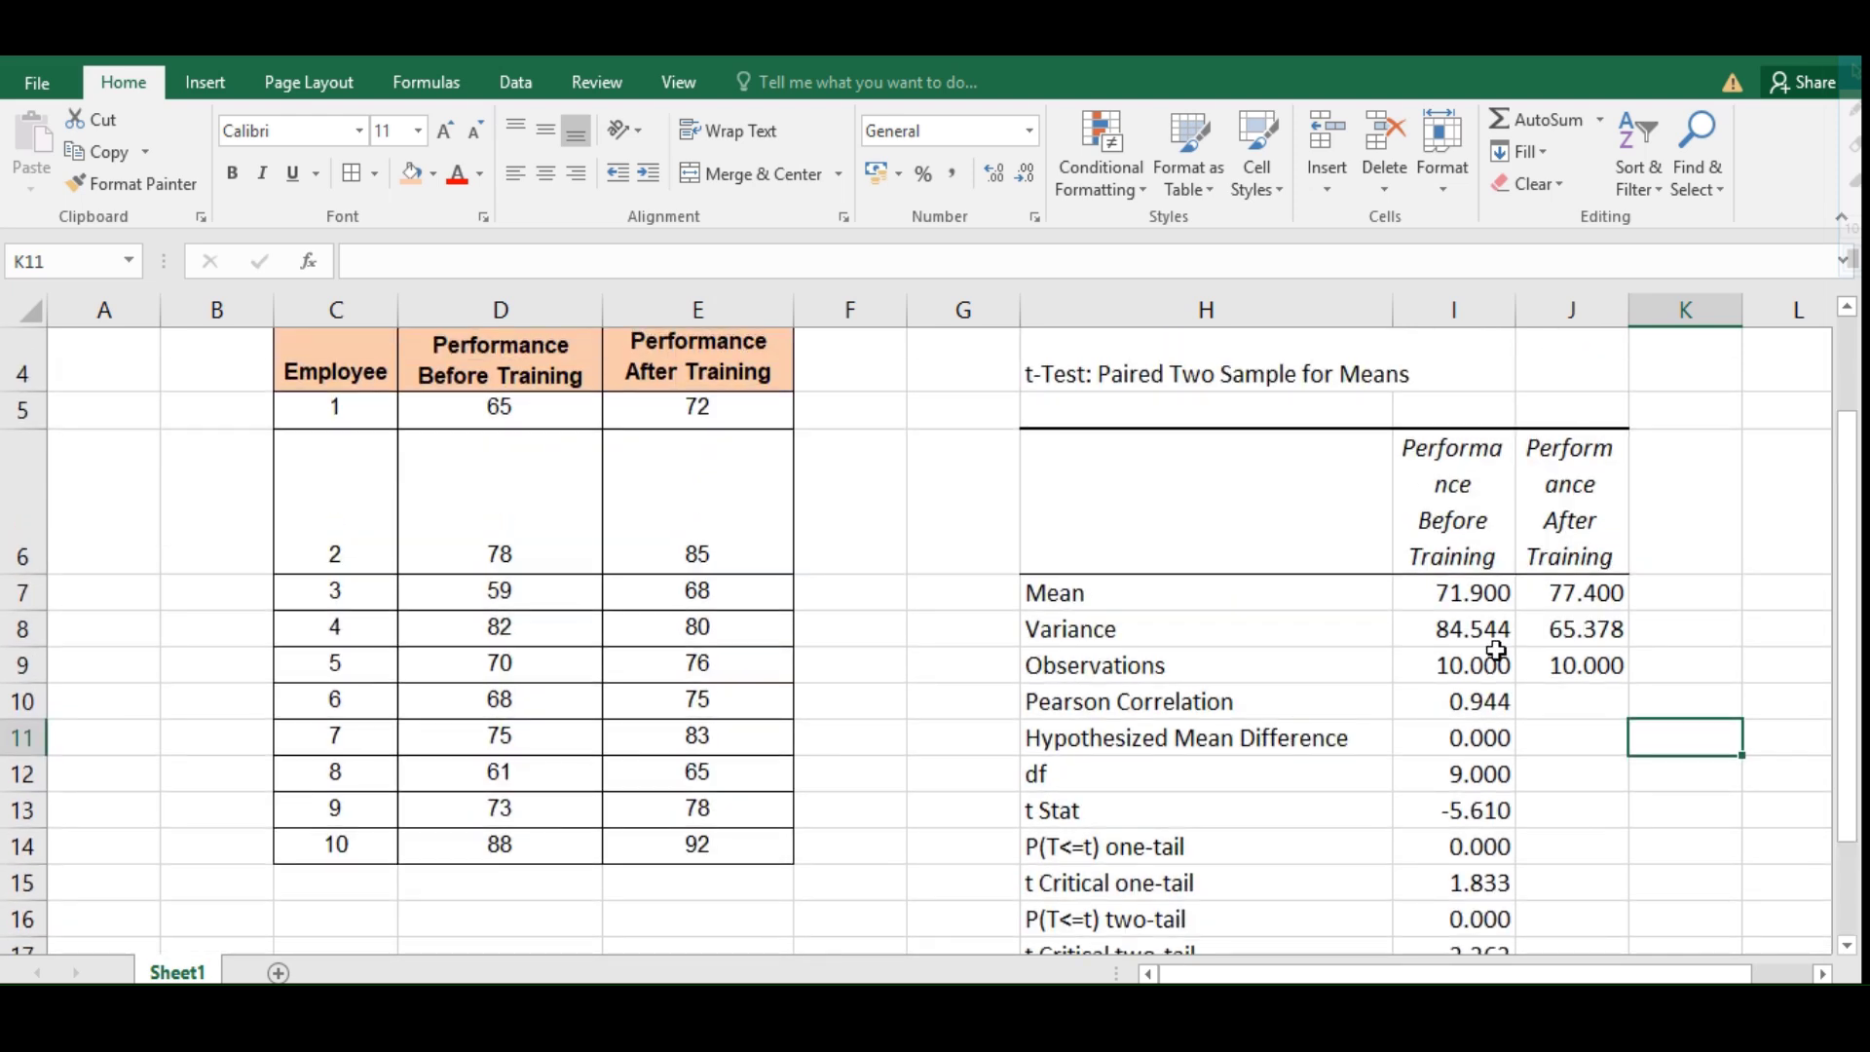
{"action": "left_click", "coordinate": [1721, 836]}
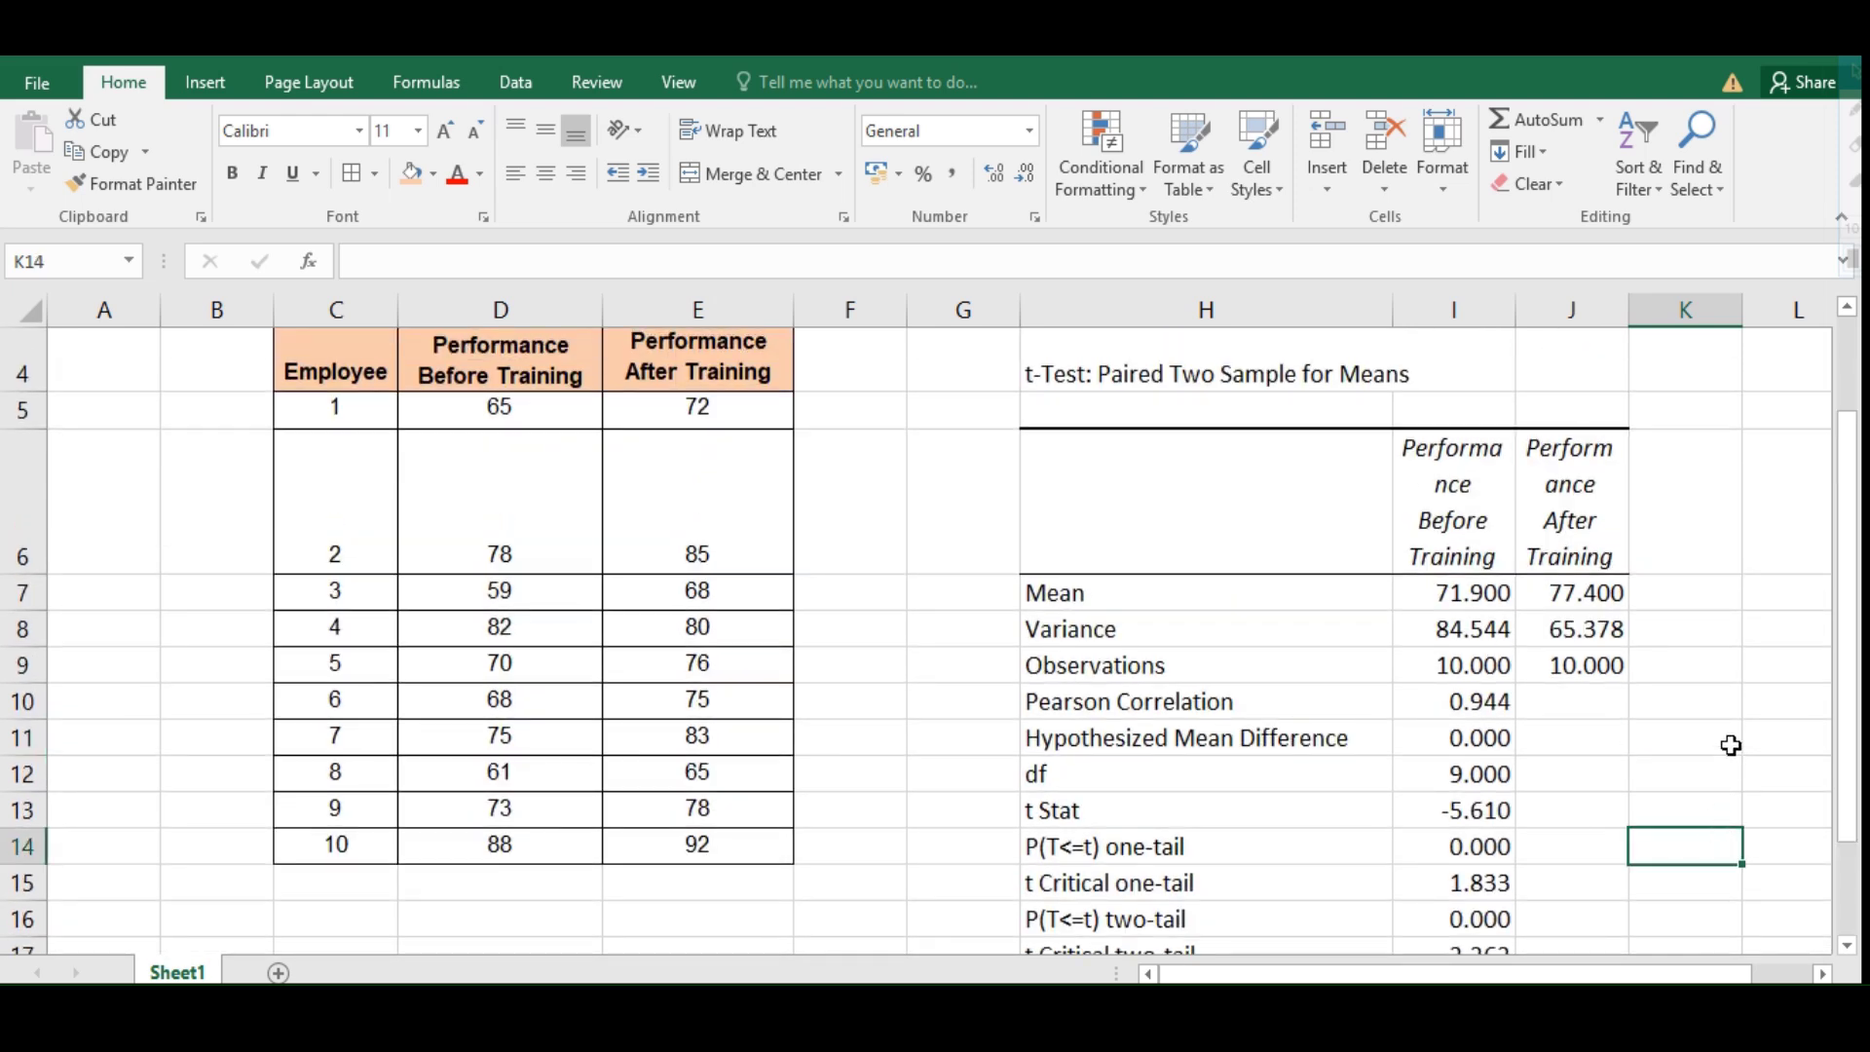